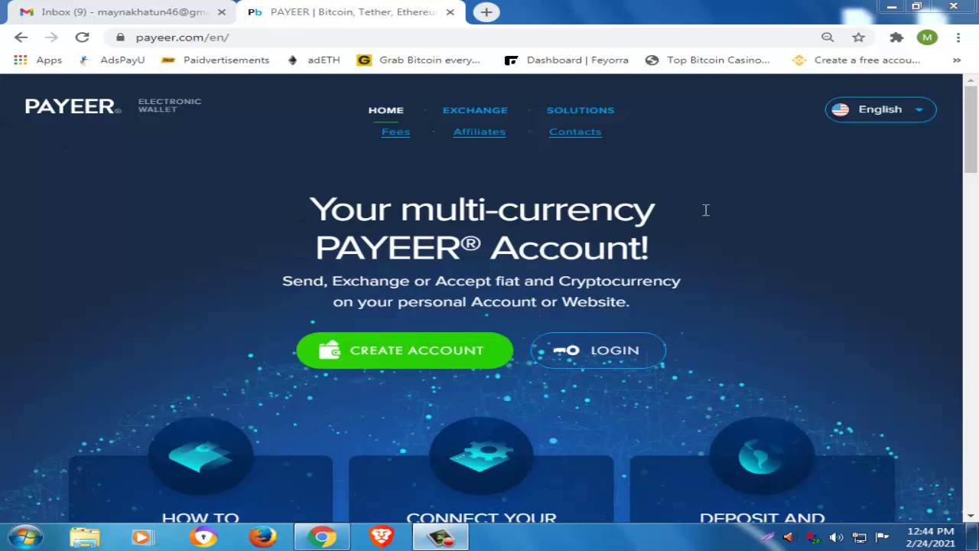
Browse the Payeer home page, start a new account, and focus the Your email field.
{"action": "scroll", "coordinate": [931, 239], "scroll_direction": "down", "scroll_amount": 3}
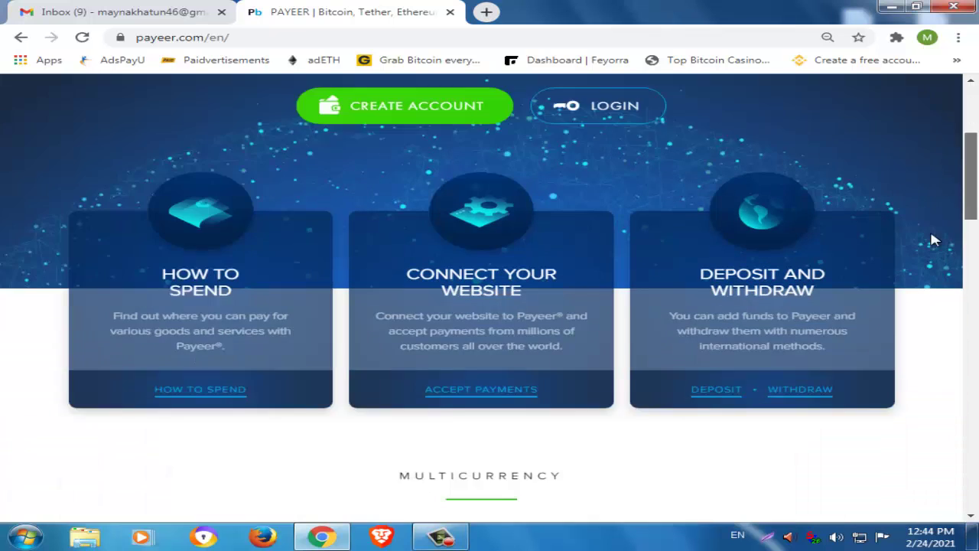
{"action": "scroll", "coordinate": [918, 252], "scroll_direction": "down", "scroll_amount": 1}
{"action": "scroll", "coordinate": [849, 298], "scroll_direction": "down", "scroll_amount": 2}
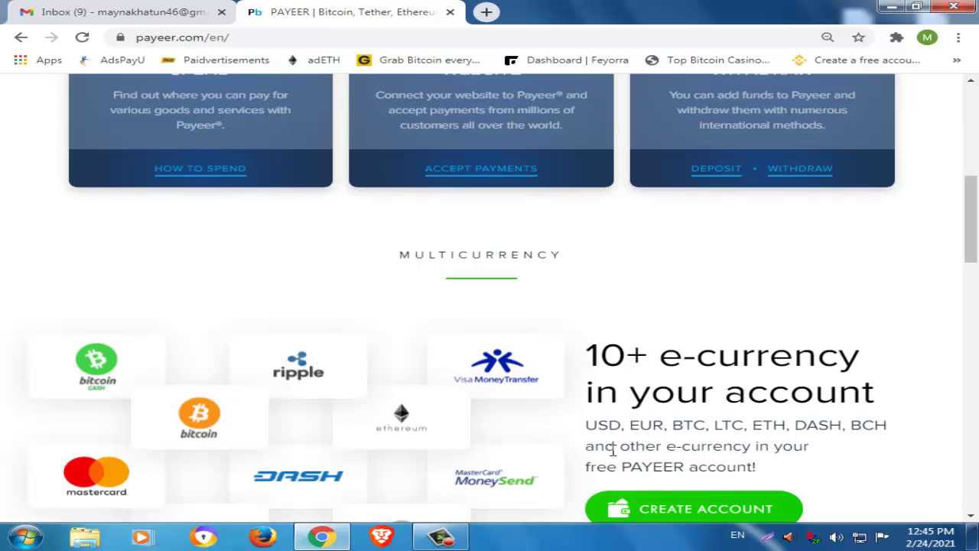
{"action": "triple_click", "coordinate": [639, 447]}
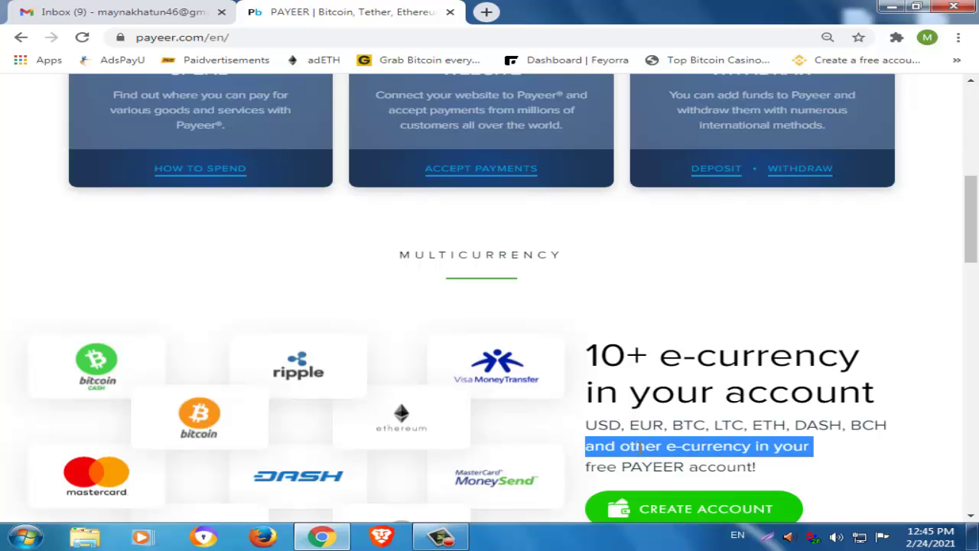
{"action": "scroll", "coordinate": [646, 432], "scroll_direction": "up", "scroll_amount": 5}
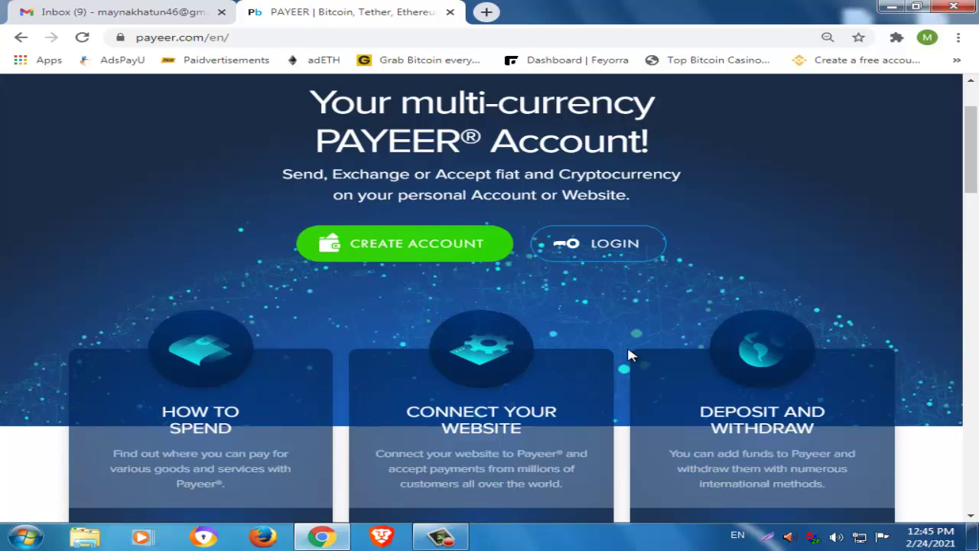
{"action": "left_click", "coordinate": [415, 252]}
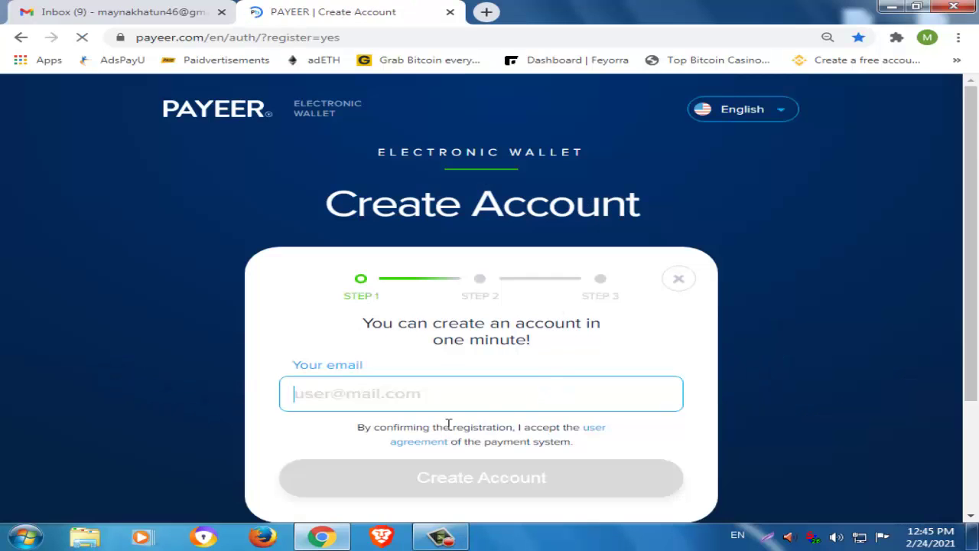
{"action": "scroll", "coordinate": [478, 405], "scroll_direction": "down", "scroll_amount": 2}
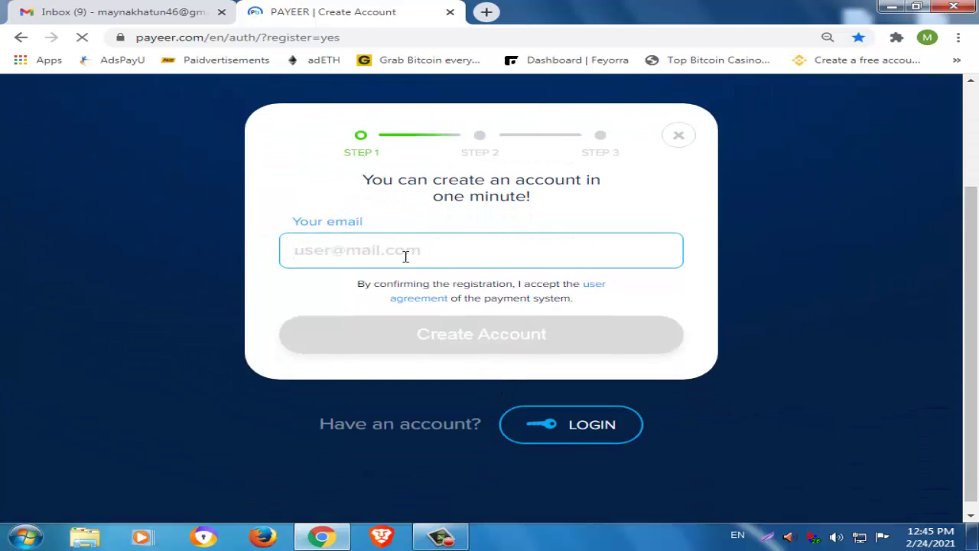
{"action": "left_click", "coordinate": [606, 155]}
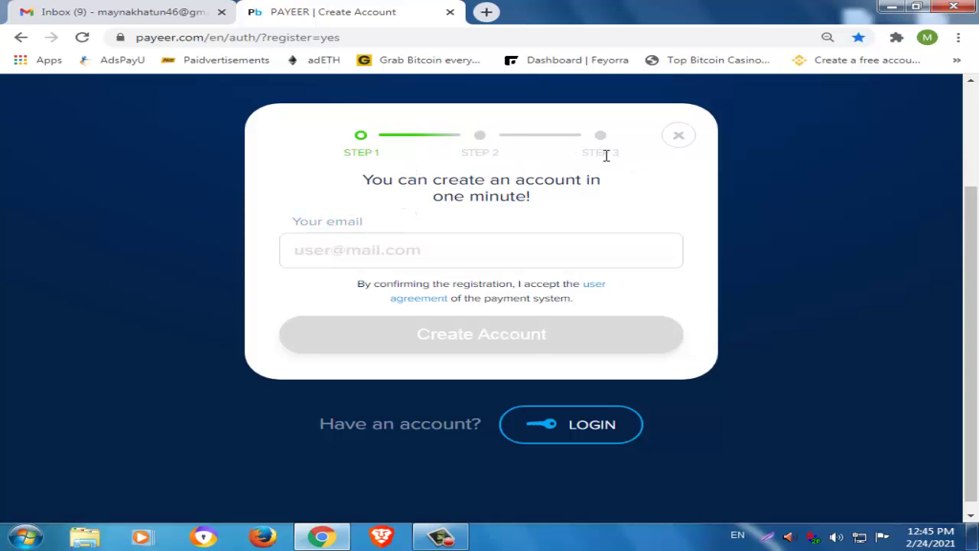
{"action": "double_click", "coordinate": [605, 155]}
{"action": "left_click", "coordinate": [419, 246]}
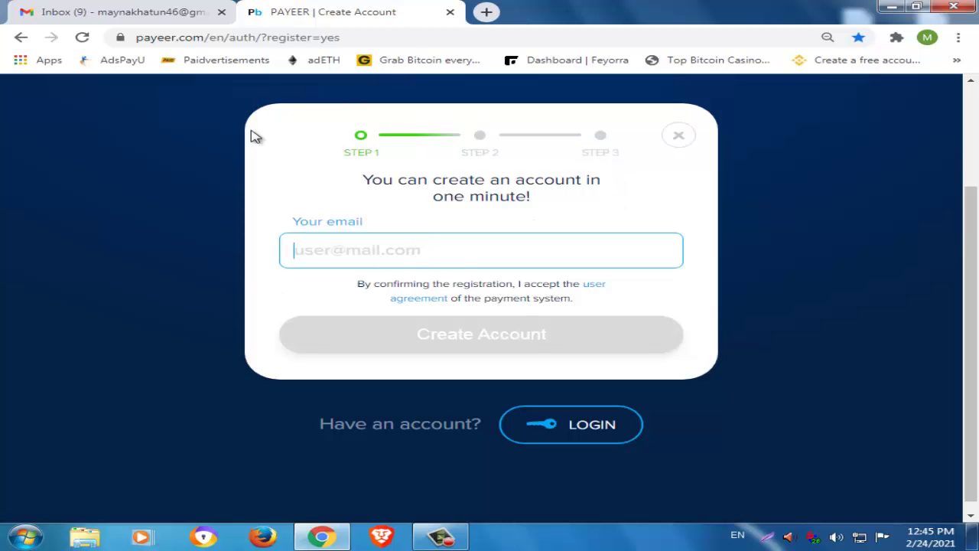
Copy the Gmail account's address and submit it as the Payeer registration email.
{"action": "left_click", "coordinate": [123, 11]}
{"action": "left_click", "coordinate": [946, 99]}
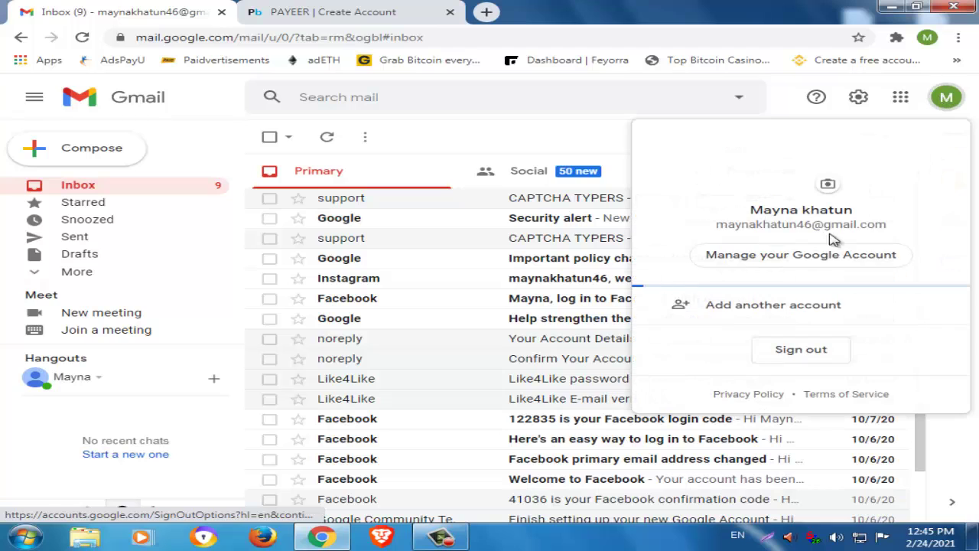
{"action": "triple_click", "coordinate": [785, 226]}
{"action": "right_click", "coordinate": [787, 229]}
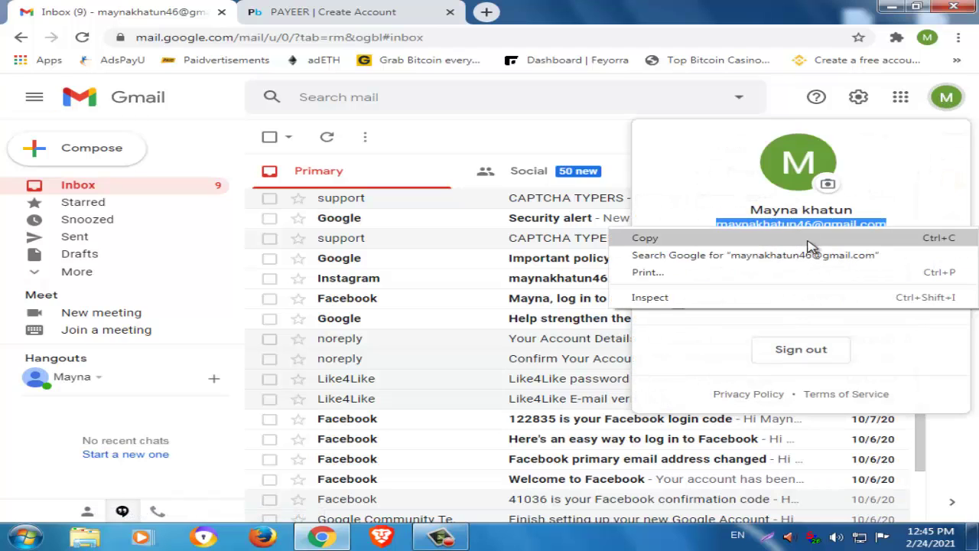
{"action": "left_click", "coordinate": [805, 240]}
{"action": "left_click", "coordinate": [382, 14]}
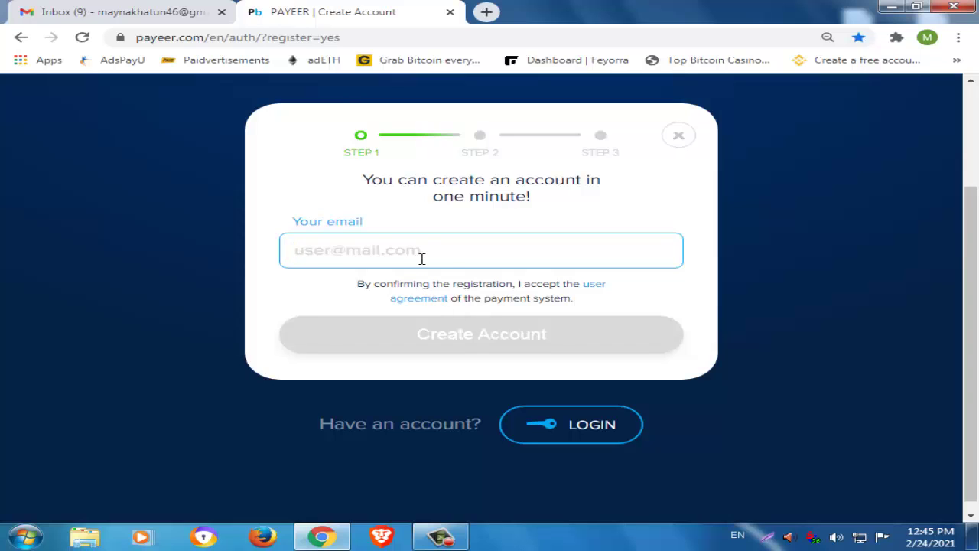
{"action": "key", "text": "ctrl+v"}
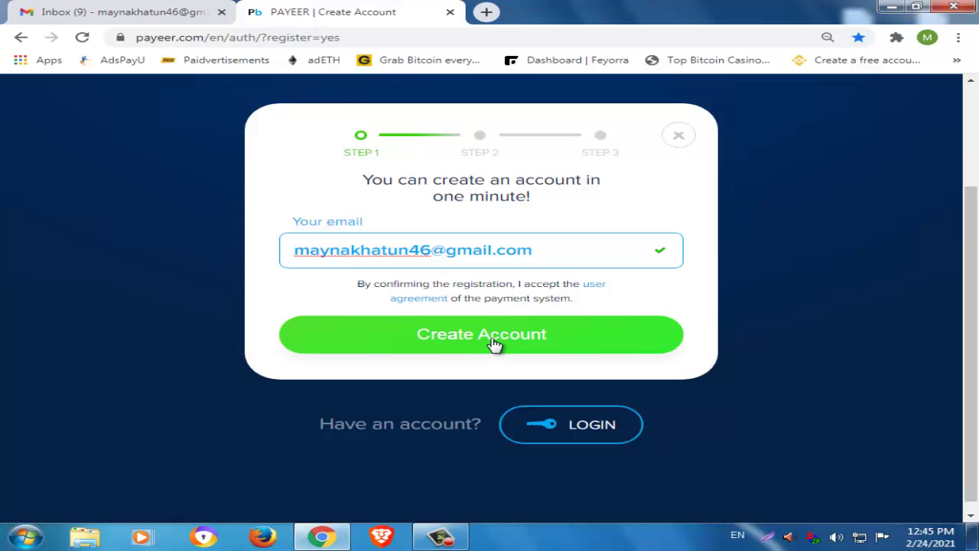
{"action": "left_click", "coordinate": [493, 341]}
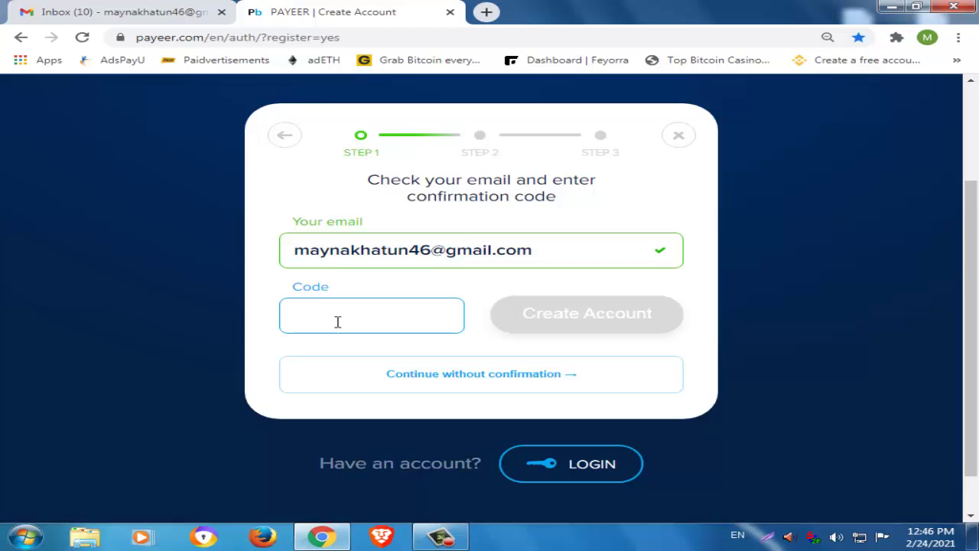
Copy the code from the Payeer Verification code email into the Code field and continue.
{"action": "left_click", "coordinate": [96, 9]}
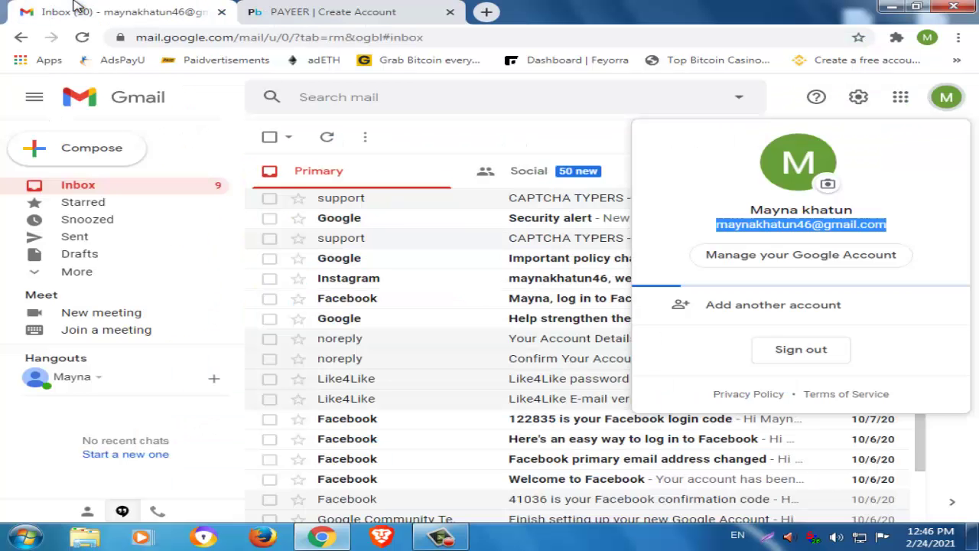
{"action": "left_click", "coordinate": [552, 204]}
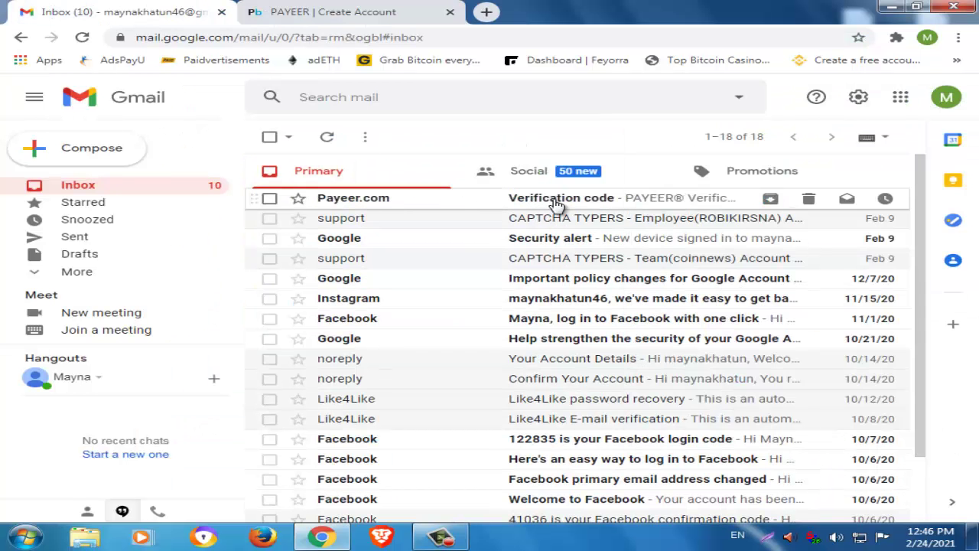
{"action": "left_click", "coordinate": [552, 203]}
{"action": "double_click", "coordinate": [455, 440]}
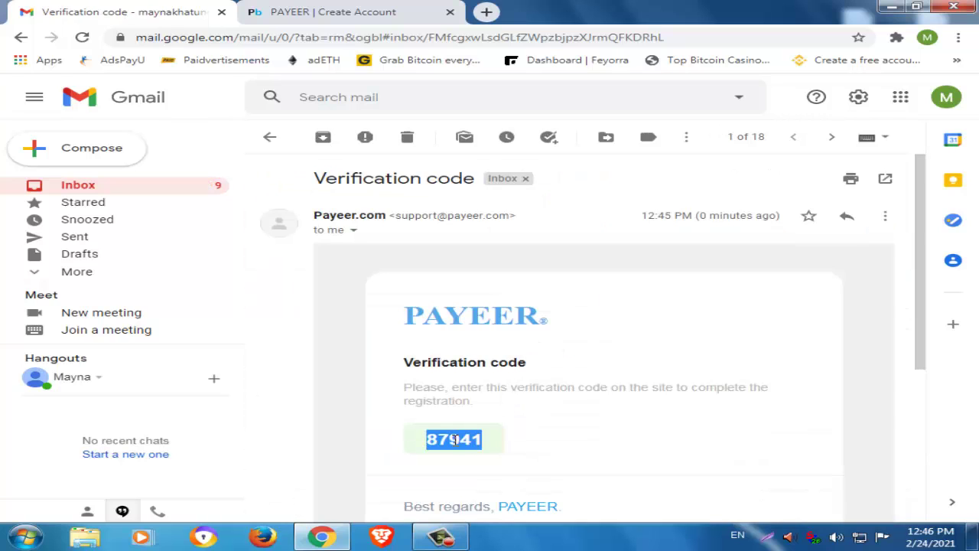
{"action": "right_click", "coordinate": [500, 426]}
{"action": "left_click", "coordinate": [507, 452]}
{"action": "left_click", "coordinate": [325, 9]}
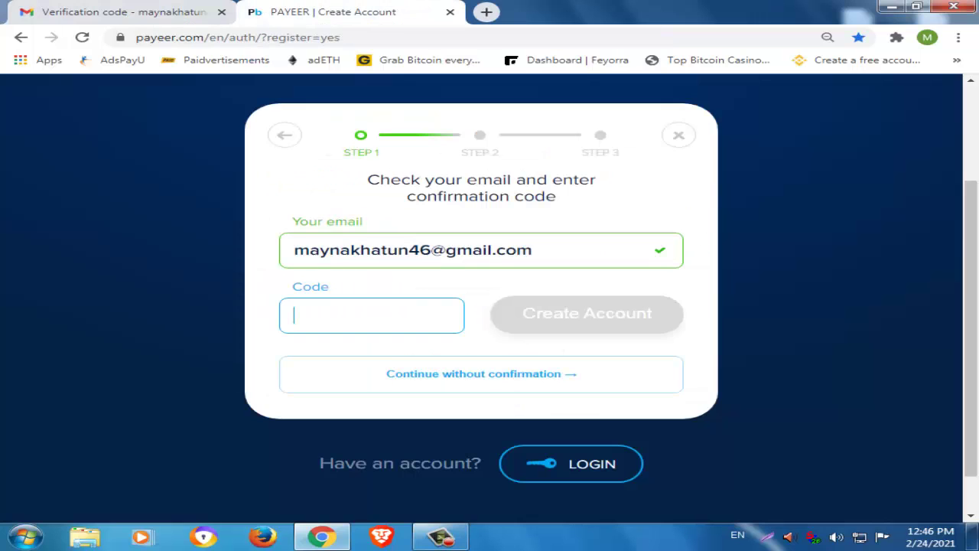
{"action": "left_click", "coordinate": [338, 309]}
{"action": "key", "text": "ctrl+v"}
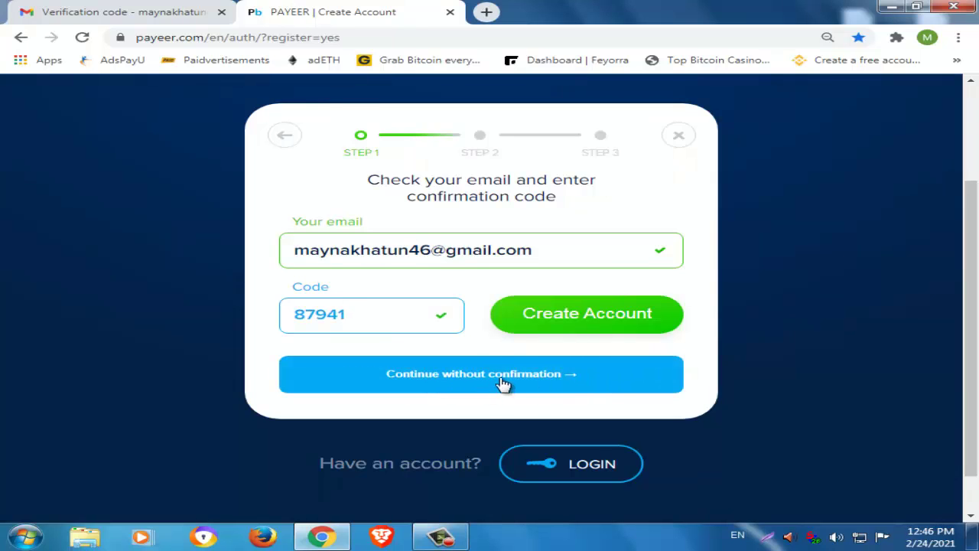
{"action": "left_click", "coordinate": [520, 380]}
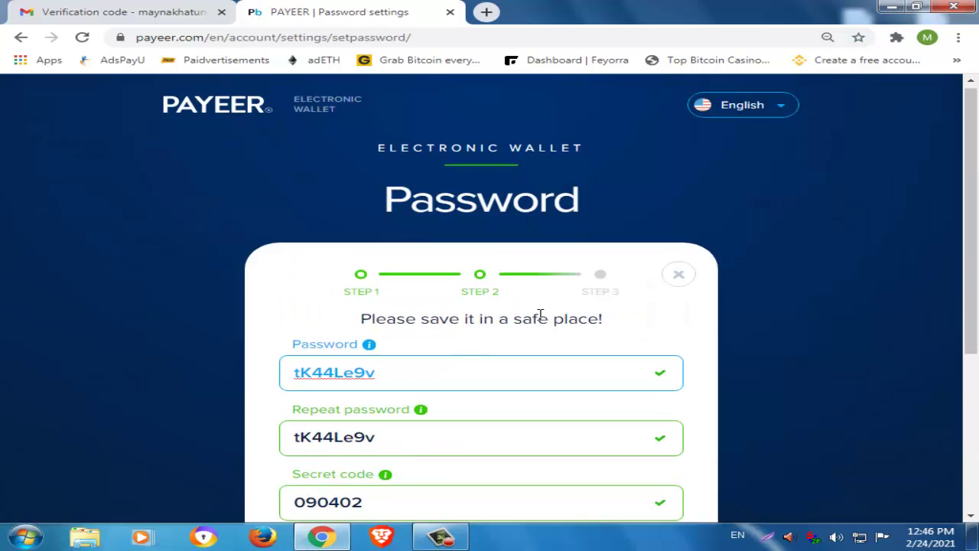
Scroll the Password page to view the generated password, secret code and account name.
{"action": "scroll", "coordinate": [509, 288], "scroll_direction": "down", "scroll_amount": 1}
{"action": "scroll", "coordinate": [512, 300], "scroll_direction": "down", "scroll_amount": 1}
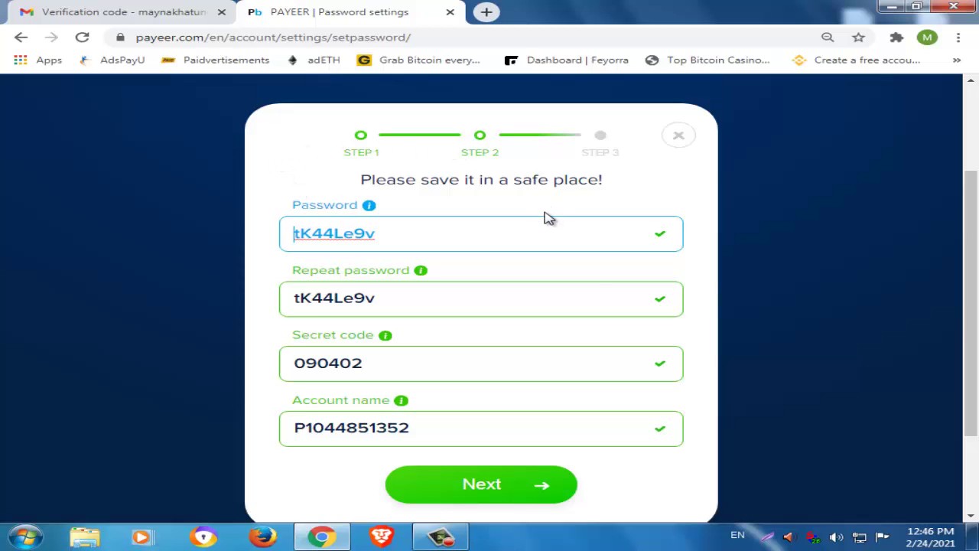
Capture the Payeer credentials dialog with Lightshot and save it as JPEG Screenshot_6.
{"action": "left_click", "coordinate": [763, 534]}
{"action": "left_click_drag", "start_coordinate": [231, 112], "coordinate": [726, 493]}
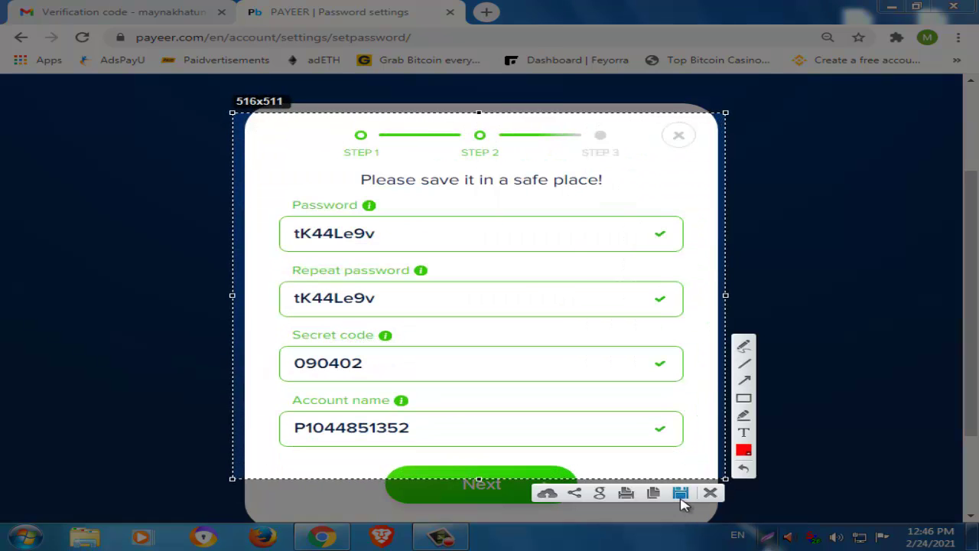
{"action": "left_click", "coordinate": [680, 493]}
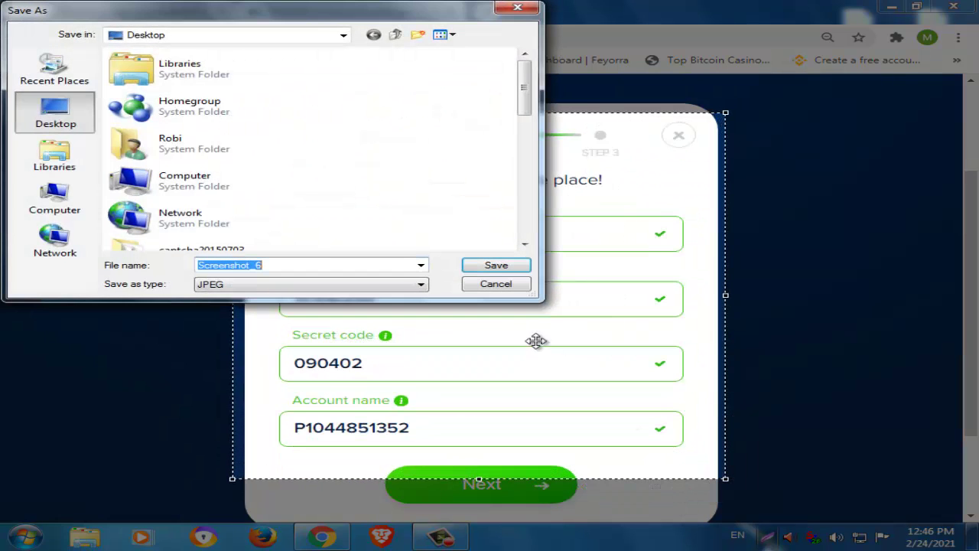
{"action": "left_click", "coordinate": [496, 265]}
{"action": "scroll", "coordinate": [836, 268], "scroll_direction": "down", "scroll_amount": 1}
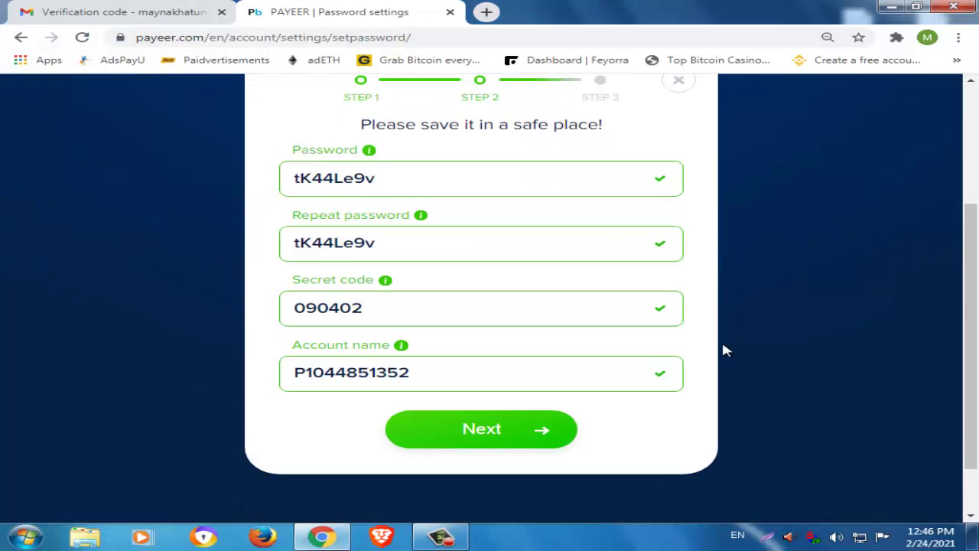
On the profile step, enter the account holder's first and last name, keeping country Bangladesh.
{"action": "left_click", "coordinate": [482, 414]}
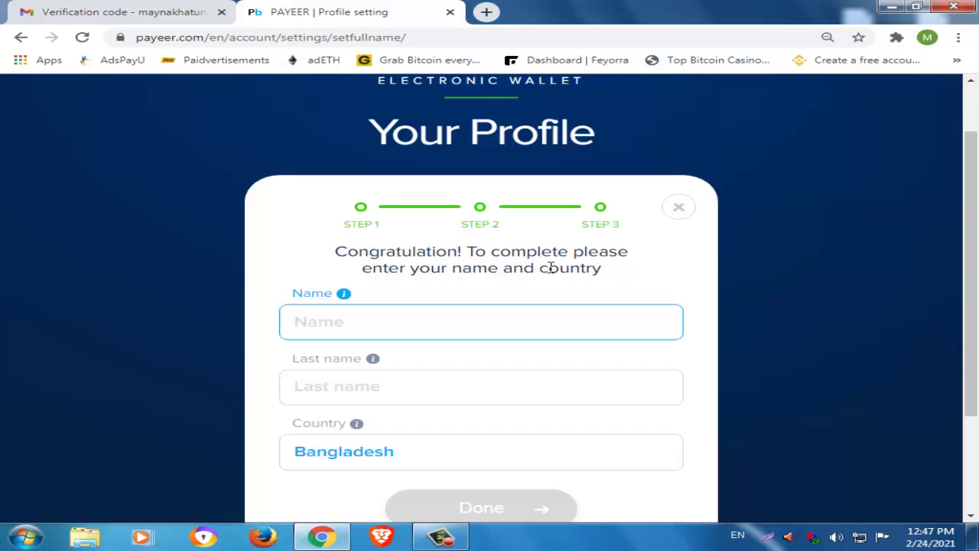
{"action": "key", "text": "shift+Print"}
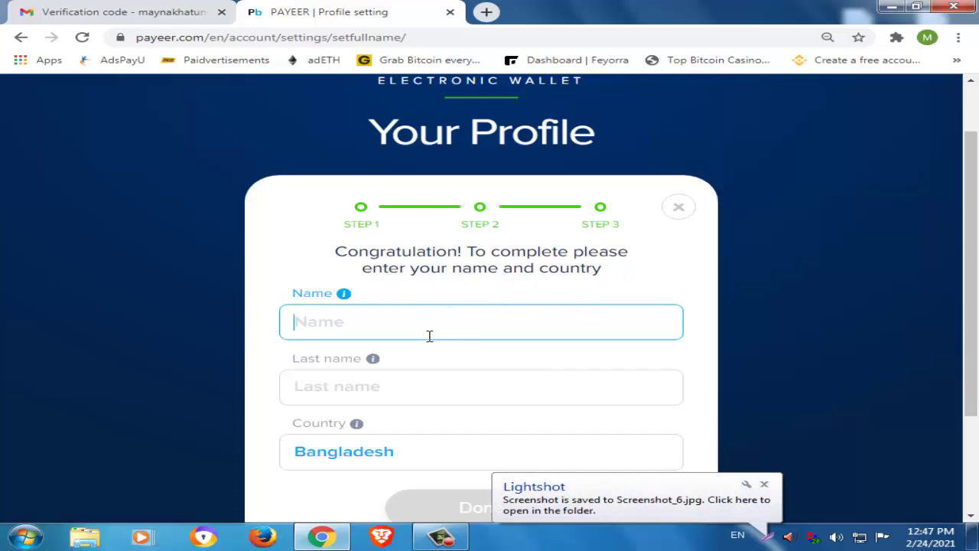
{"action": "scroll", "coordinate": [433, 330], "scroll_direction": "down", "scroll_amount": 1}
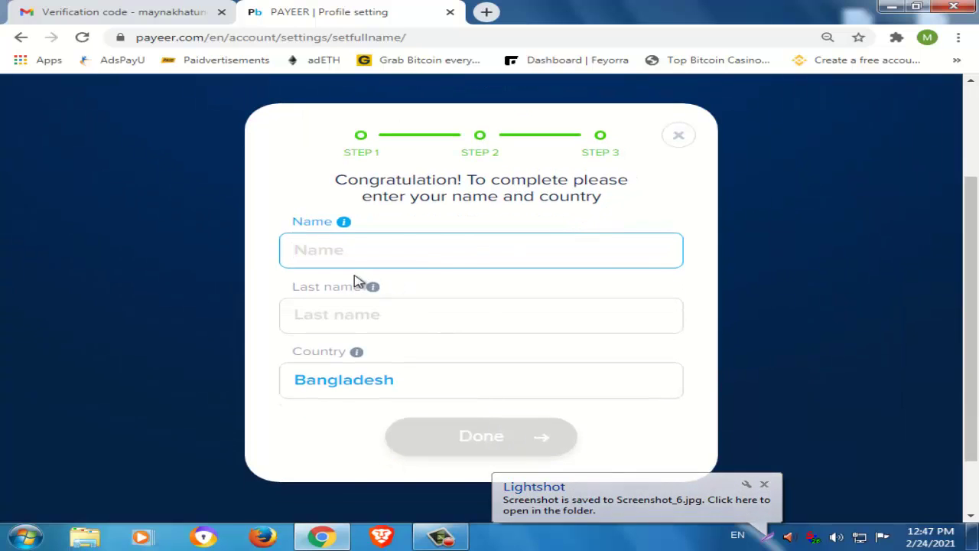
{"action": "left_click", "coordinate": [393, 315]}
{"action": "left_click", "coordinate": [386, 249]}
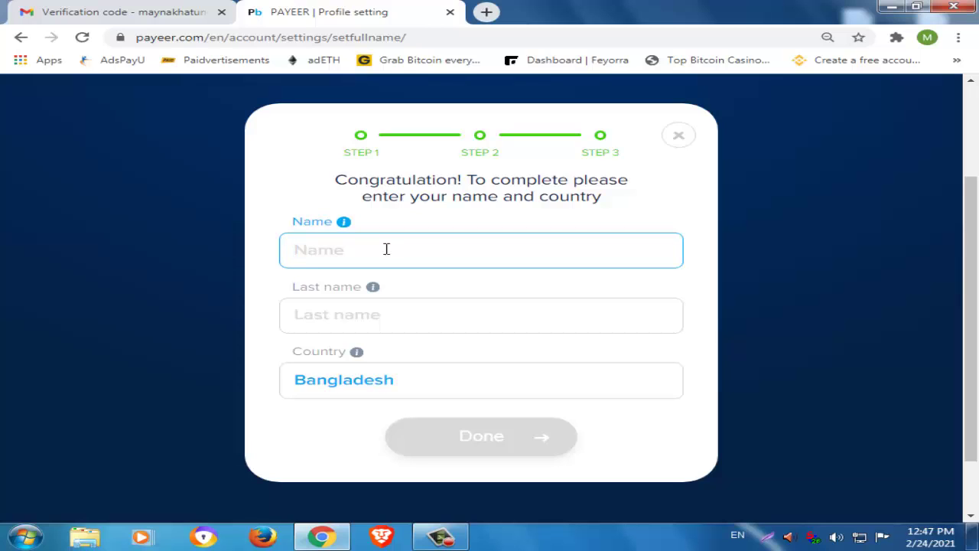
{"action": "left_click", "coordinate": [415, 318]}
{"action": "left_click", "coordinate": [382, 248]}
{"action": "key", "text": "Tab"}
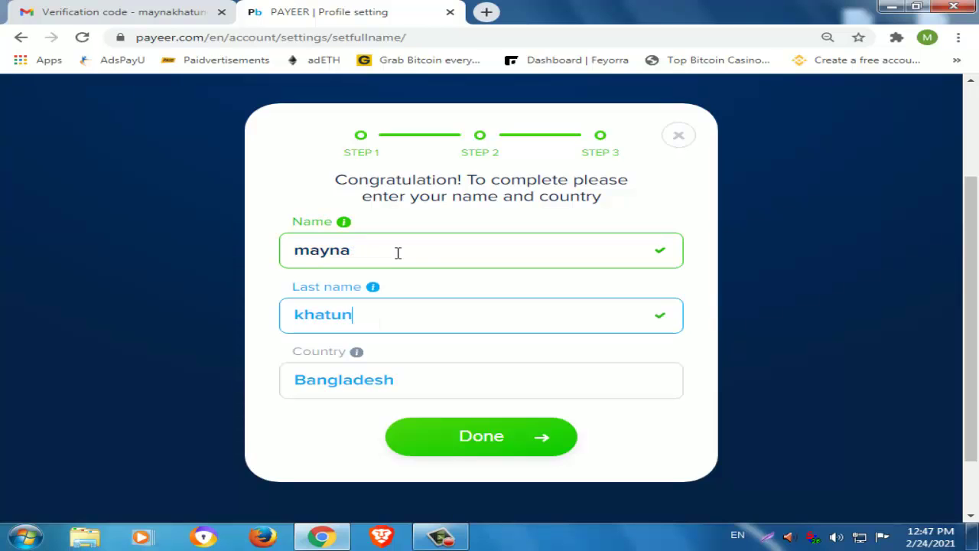
Finish registration and highlight the login, password and withdraw-limit notice on the Balance page.
{"action": "left_click", "coordinate": [480, 439]}
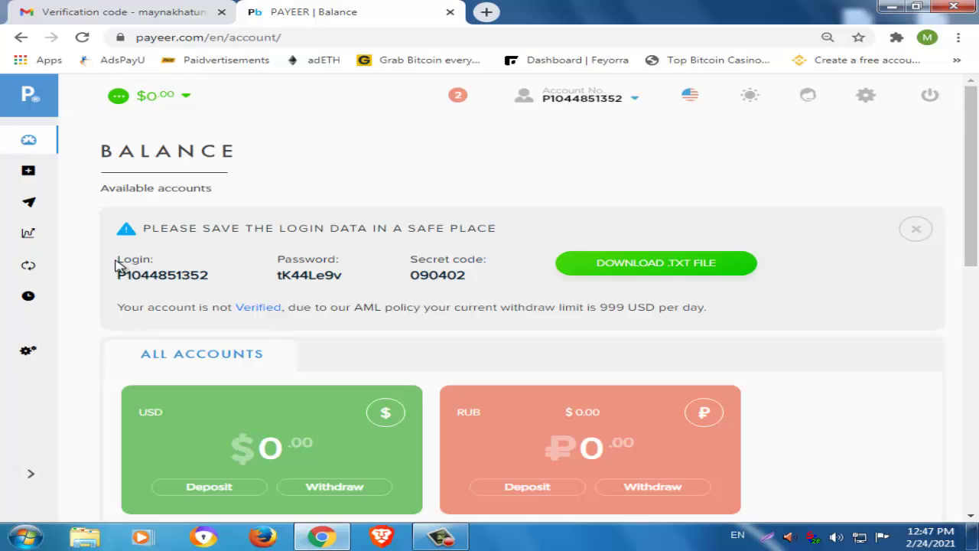
{"action": "left_click_drag", "start_coordinate": [277, 283], "coordinate": [151, 283]}
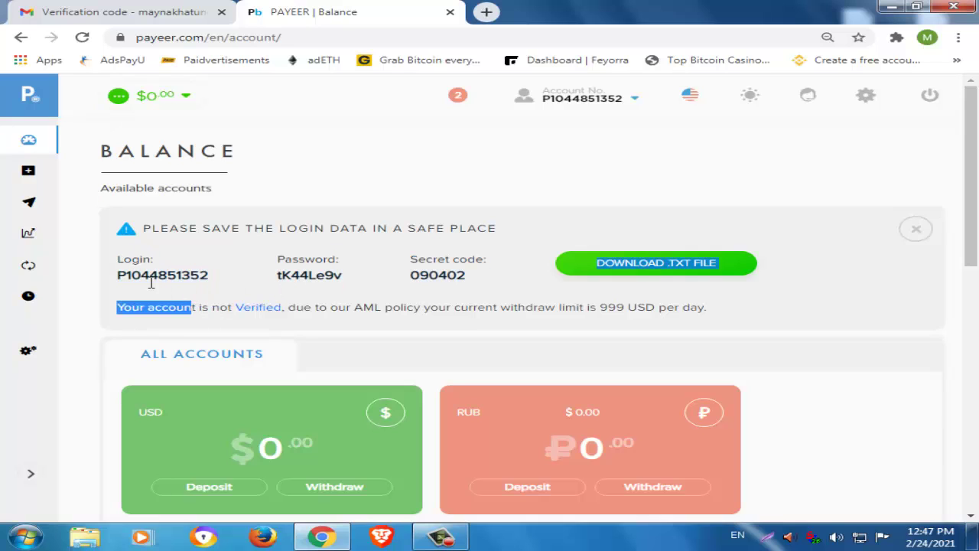
{"action": "double_click", "coordinate": [160, 274]}
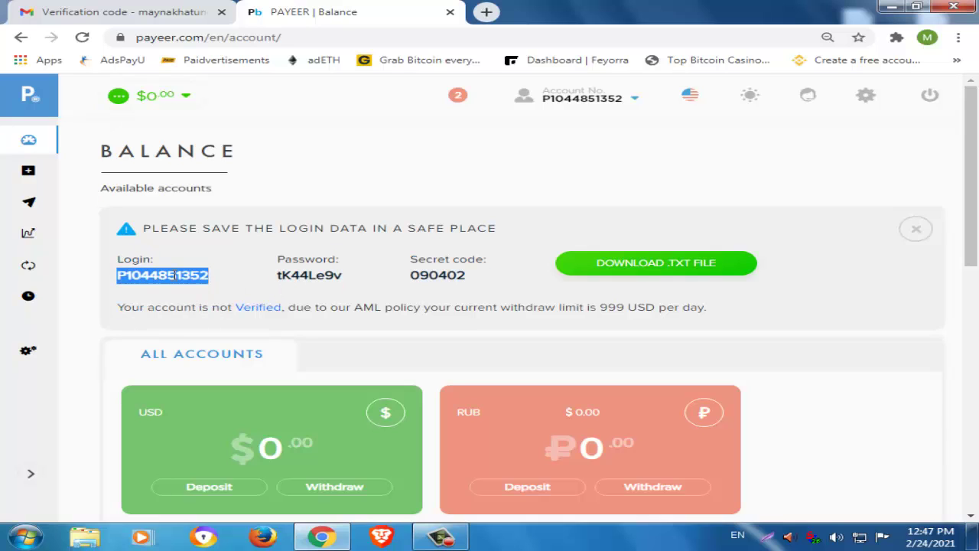
{"action": "double_click", "coordinate": [300, 273]}
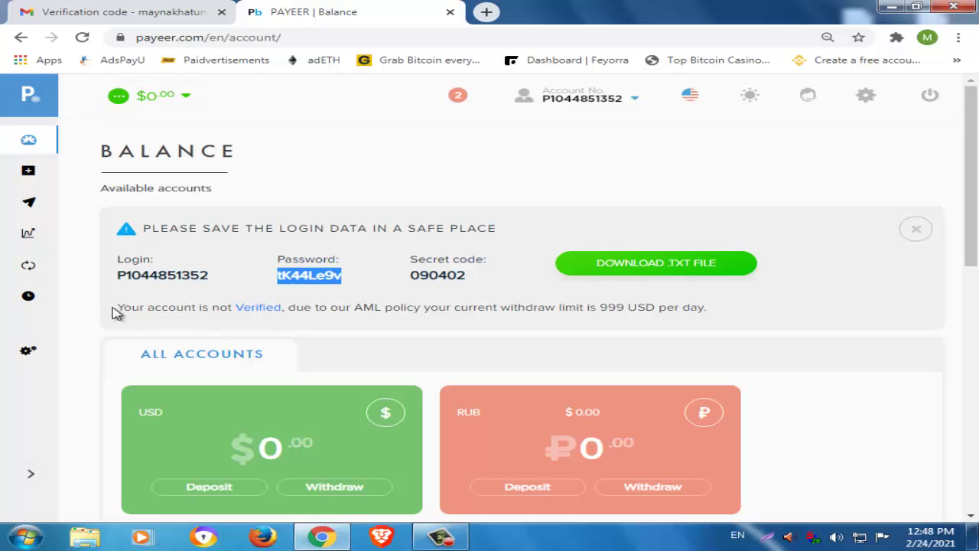
{"action": "left_click_drag", "start_coordinate": [113, 312], "coordinate": [724, 339]}
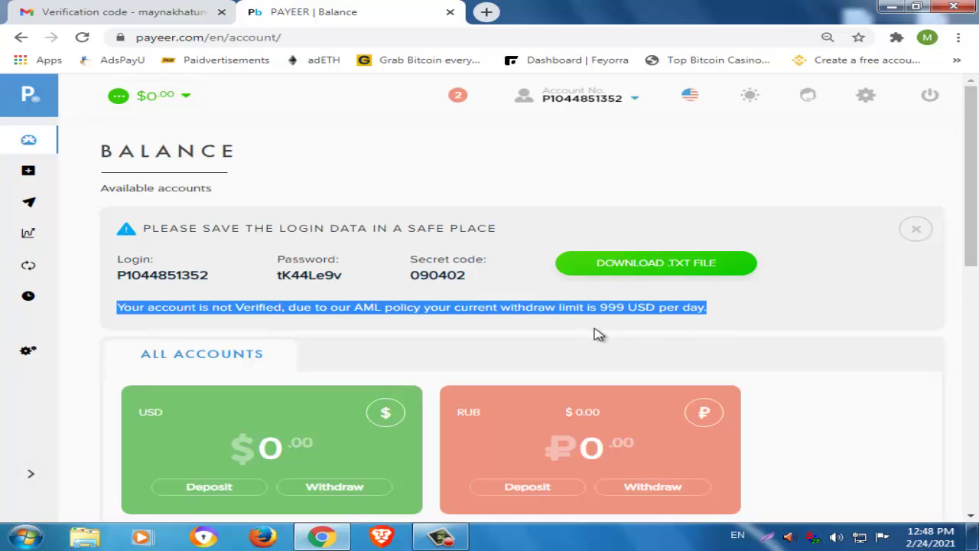
{"action": "scroll", "coordinate": [599, 334], "scroll_direction": "down", "scroll_amount": 1}
{"action": "scroll", "coordinate": [601, 359], "scroll_direction": "up", "scroll_amount": 1}
Check the unverified status in the account dropdown and open the verification settings.
{"action": "left_click", "coordinate": [634, 98]}
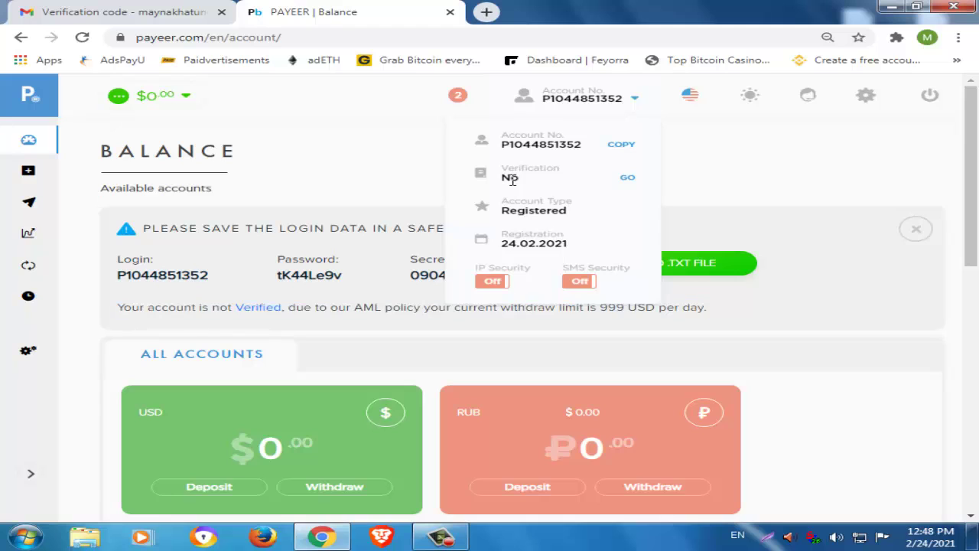
{"action": "double_click", "coordinate": [513, 178]}
{"action": "left_click", "coordinate": [614, 198]}
{"action": "left_click", "coordinate": [627, 181]}
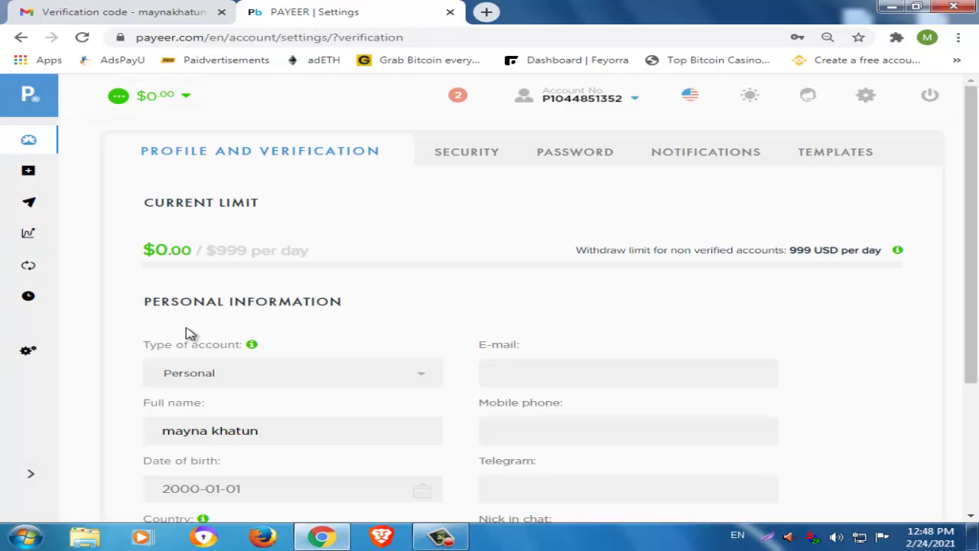
{"action": "left_click_drag", "start_coordinate": [147, 308], "coordinate": [302, 305]}
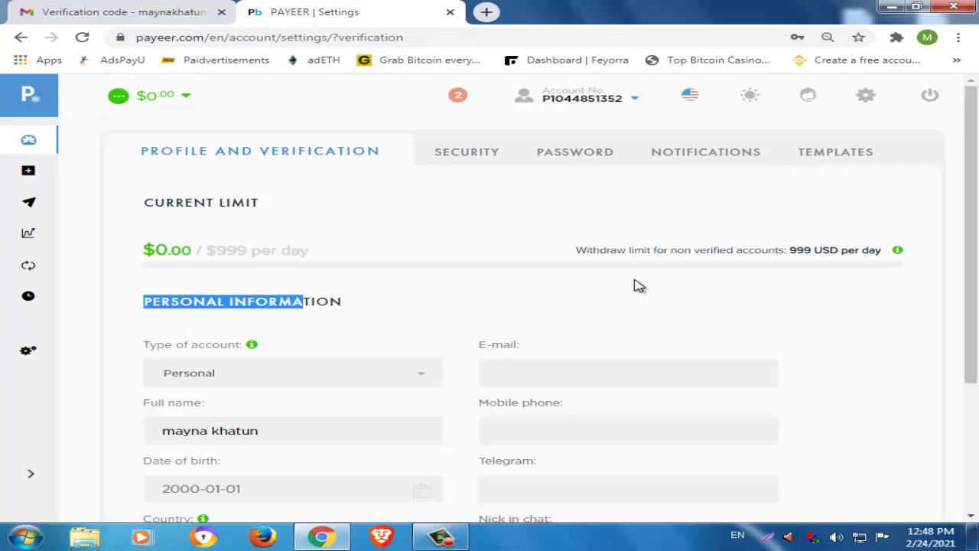
{"action": "triple_click", "coordinate": [664, 267]}
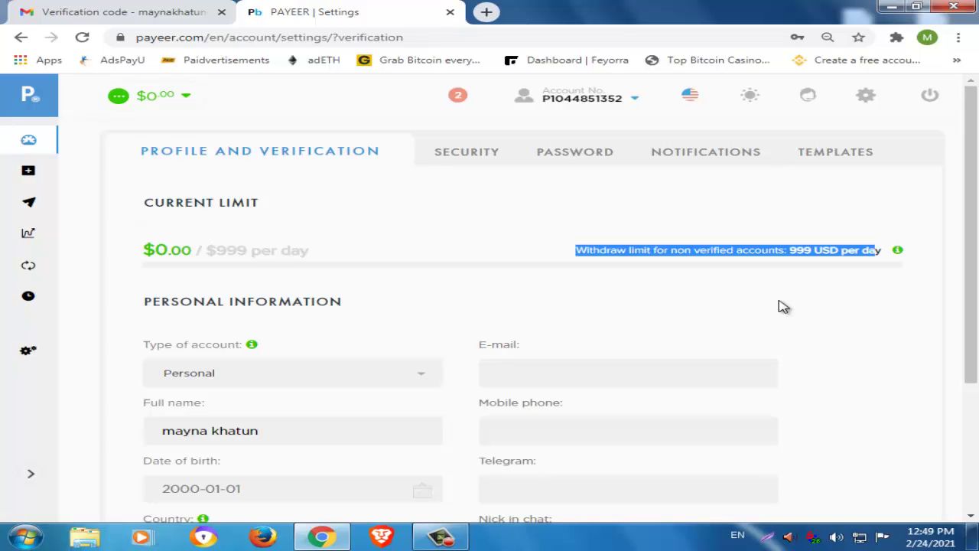
{"action": "left_click", "coordinate": [425, 325]}
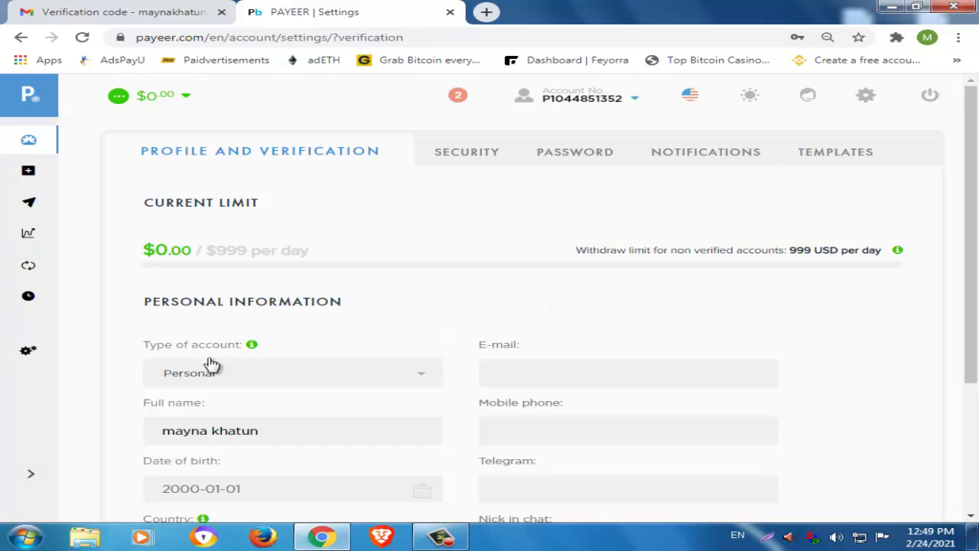
{"action": "scroll", "coordinate": [394, 347], "scroll_direction": "down", "scroll_amount": 2}
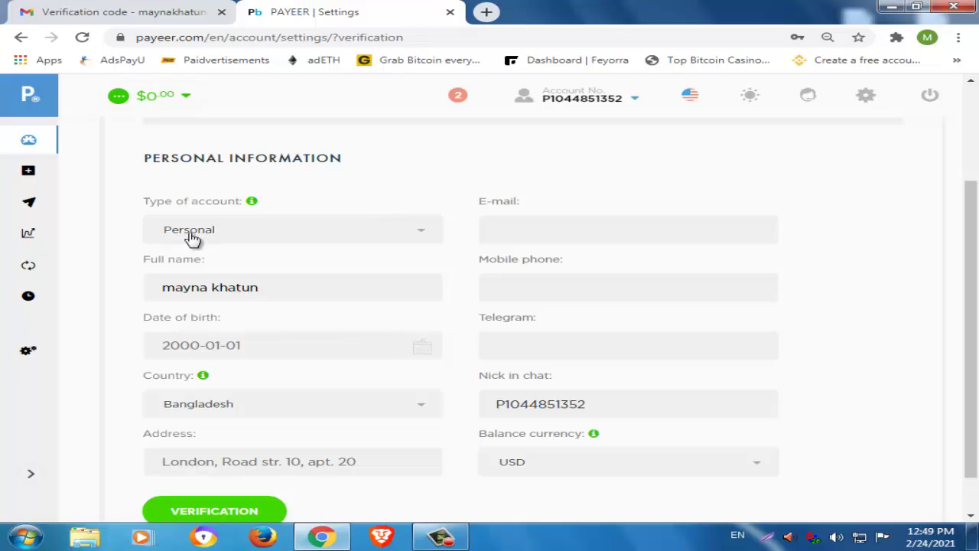
{"action": "left_click", "coordinate": [261, 234]}
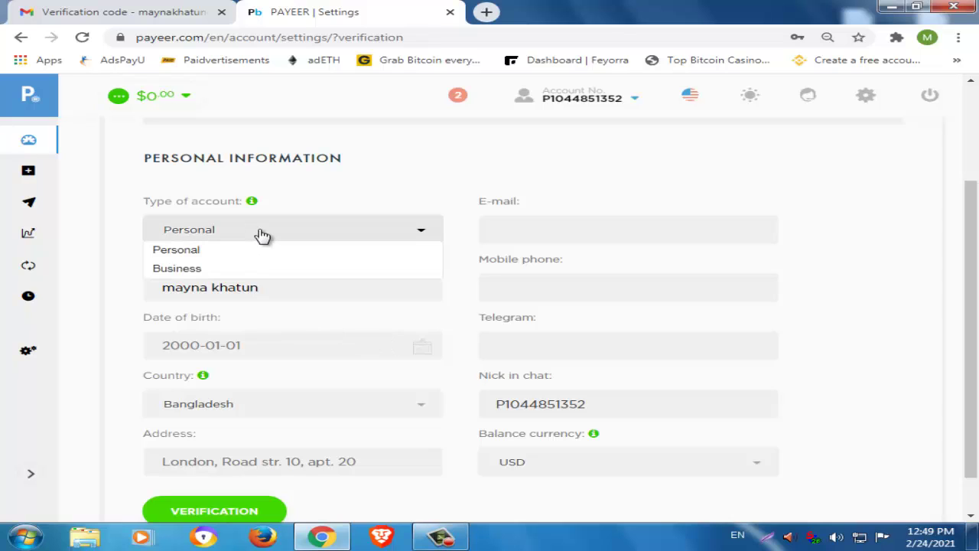
{"action": "left_click", "coordinate": [262, 234]}
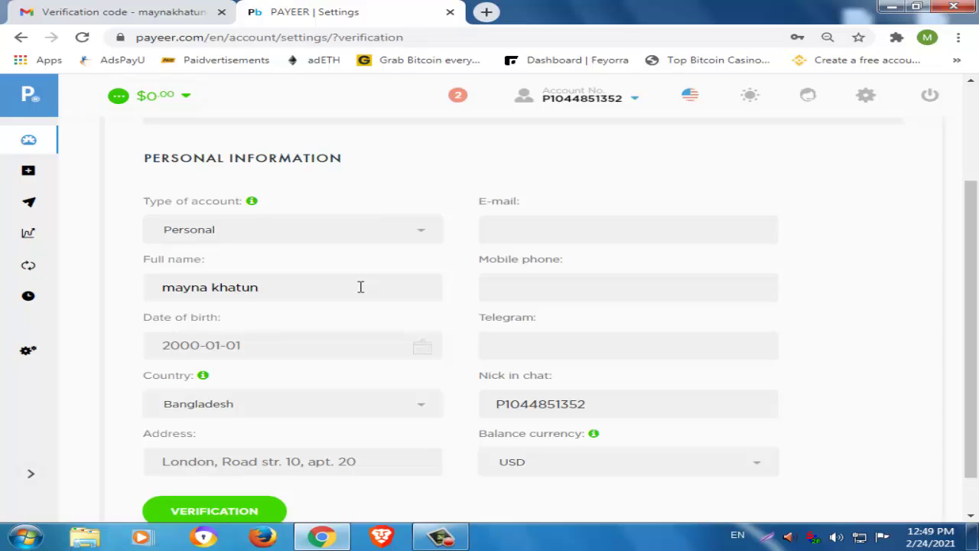
{"action": "left_click", "coordinate": [279, 344]}
{"action": "scroll", "coordinate": [278, 353], "scroll_direction": "down", "scroll_amount": 1}
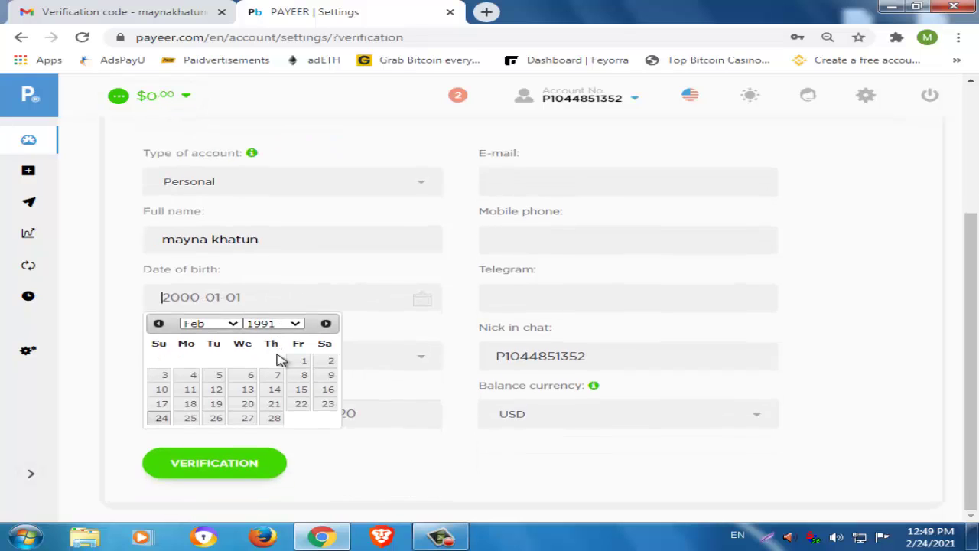
{"action": "left_click", "coordinate": [233, 324]}
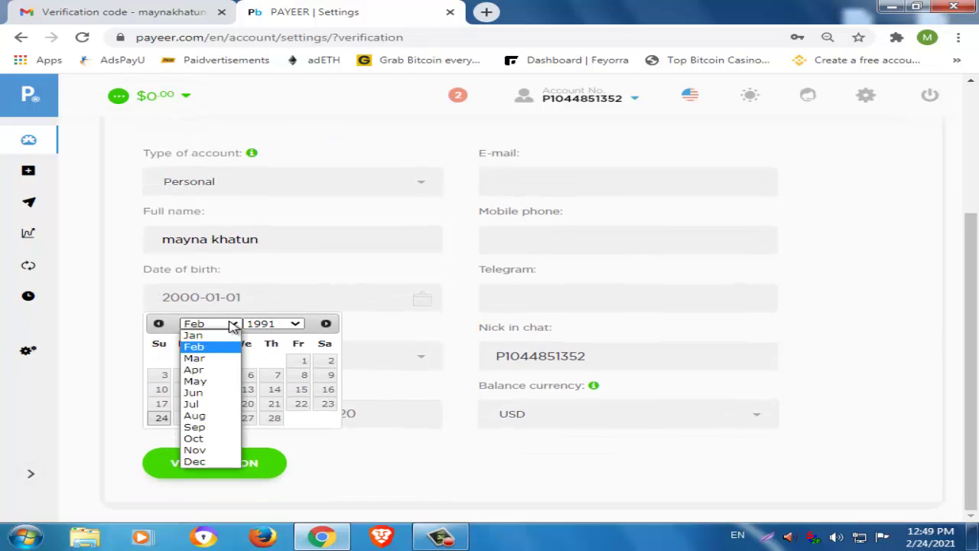
{"action": "left_click", "coordinate": [193, 461]}
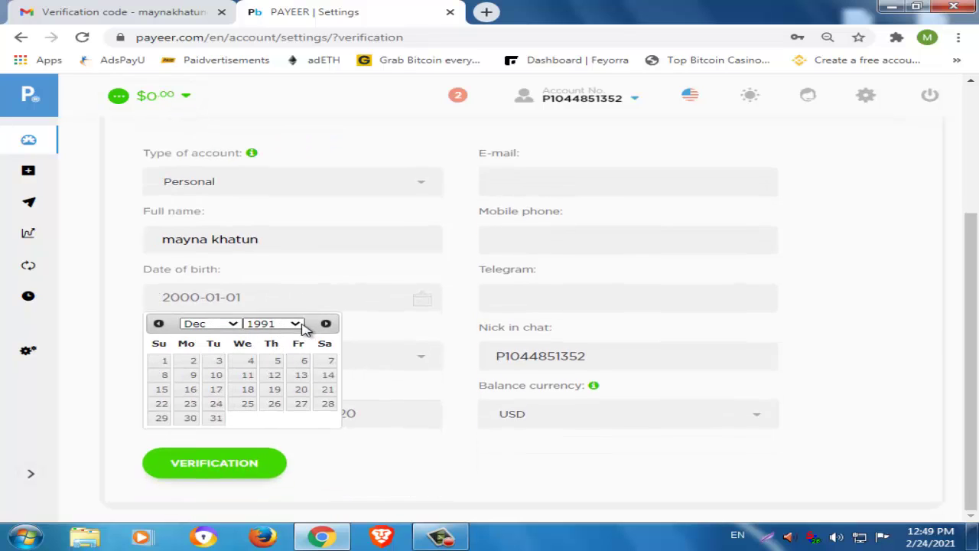
{"action": "left_click", "coordinate": [301, 327]}
{"action": "left_click_drag", "start_coordinate": [298, 262], "coordinate": [298, 268]}
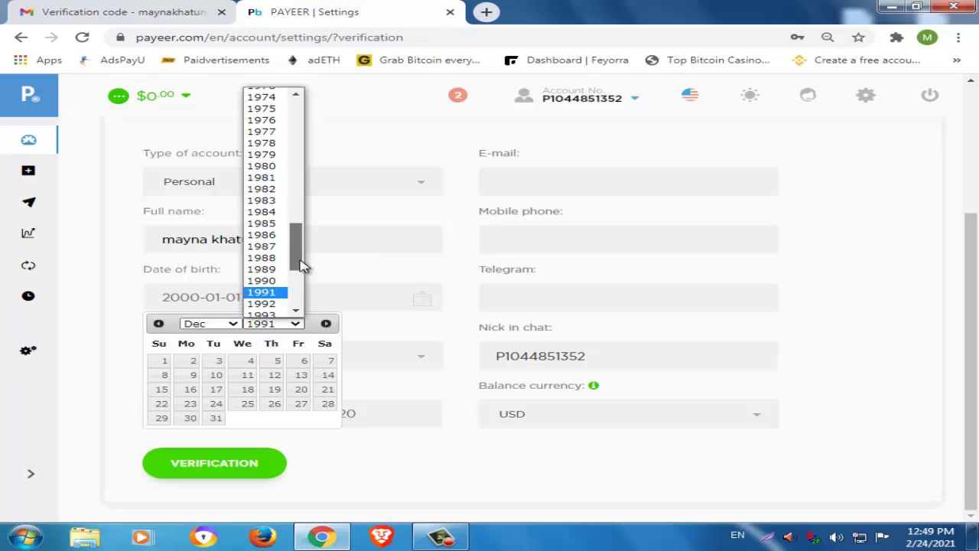
{"action": "left_click", "coordinate": [262, 301]}
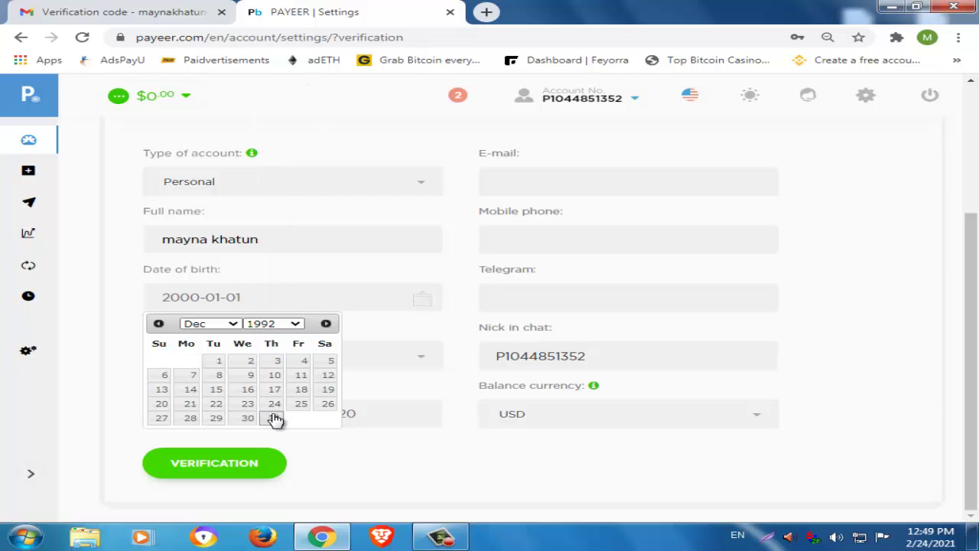
{"action": "left_click", "coordinate": [275, 419]}
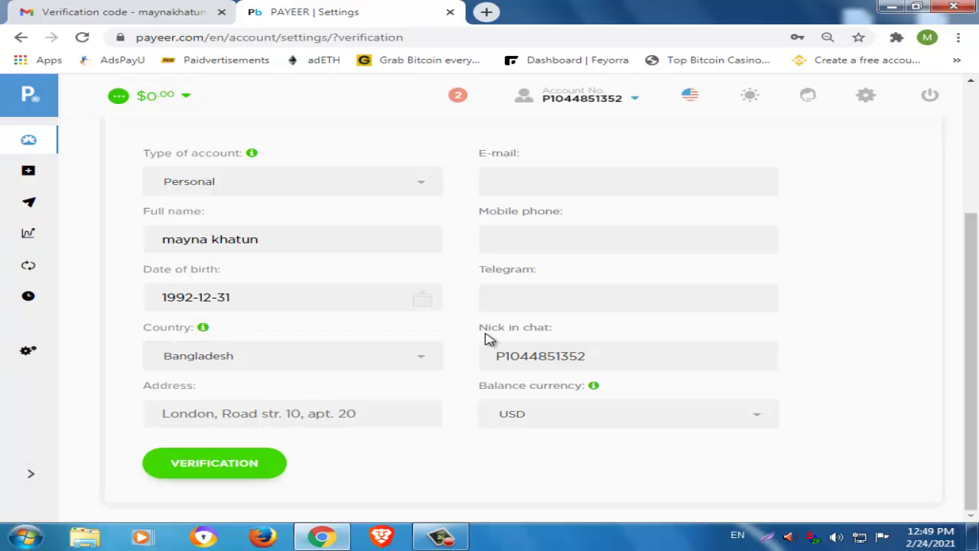
{"action": "scroll", "coordinate": [490, 339], "scroll_direction": "up", "scroll_amount": 2}
Copy the Google account's email address from Gmail and return to Payeer settings.
{"action": "left_click", "coordinate": [113, 10]}
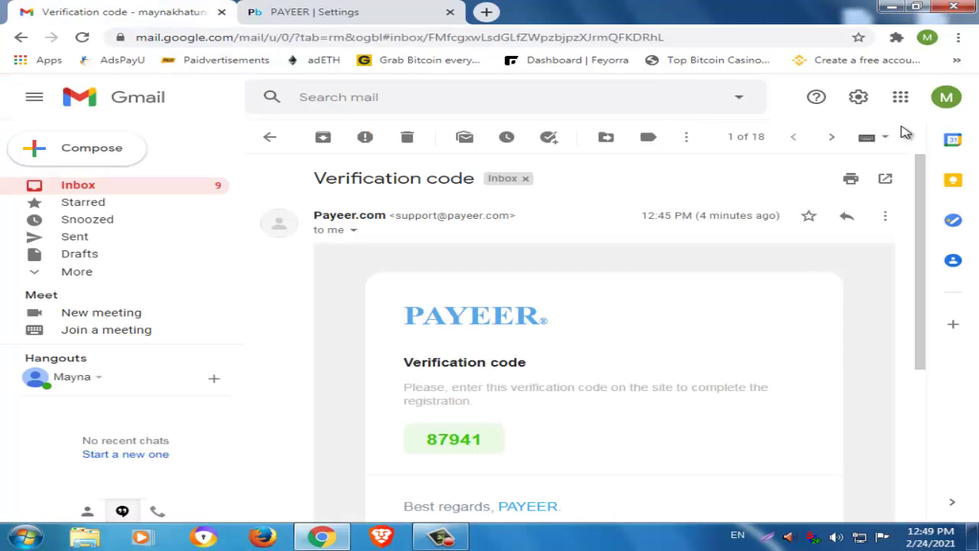
{"action": "left_click", "coordinate": [946, 97]}
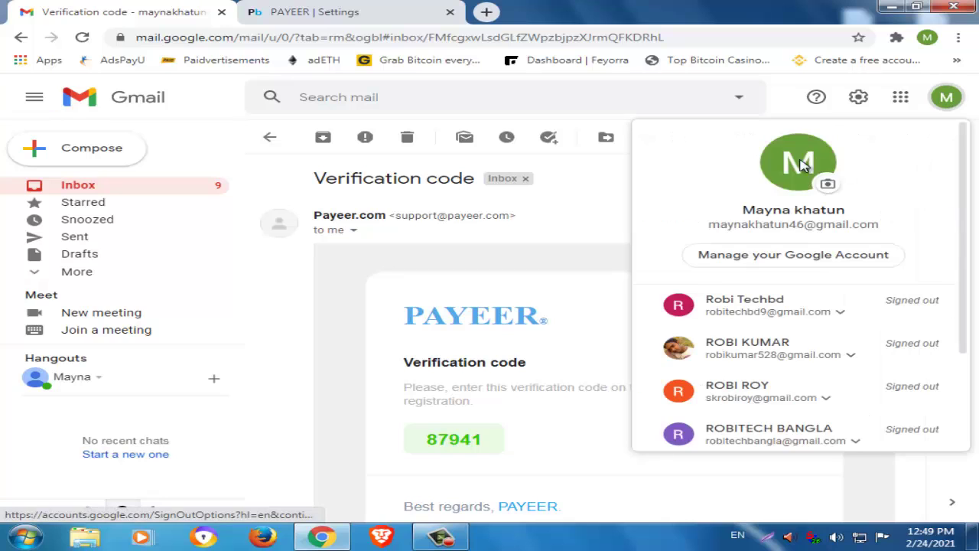
{"action": "double_click", "coordinate": [795, 226]}
{"action": "triple_click", "coordinate": [795, 224]}
{"action": "right_click", "coordinate": [799, 226]}
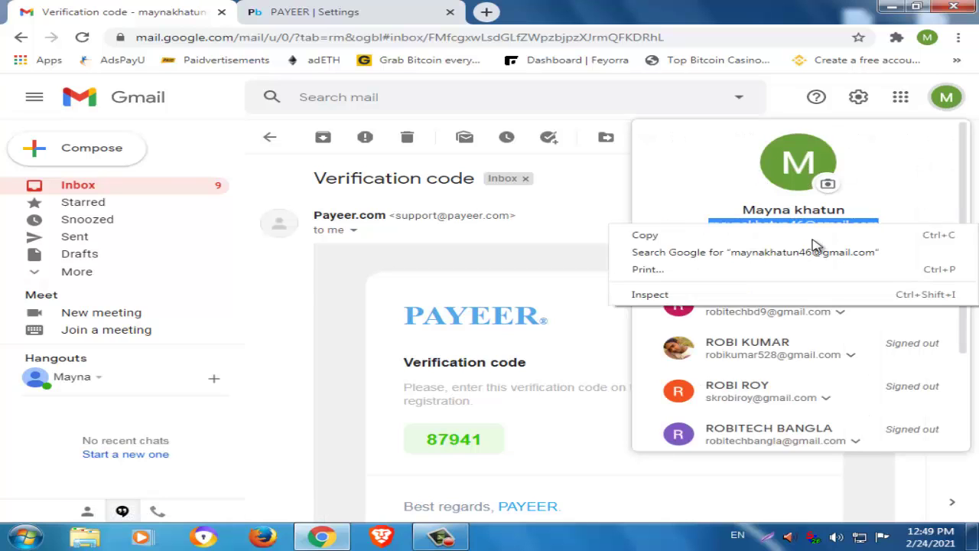
{"action": "left_click", "coordinate": [799, 235]}
{"action": "left_click", "coordinate": [436, 15]}
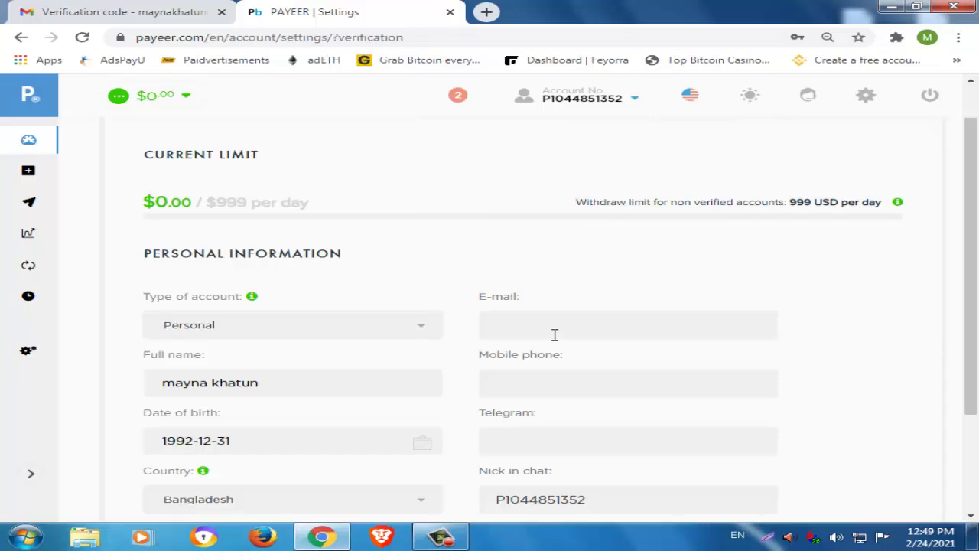
Paste the email into the E-mail field, add 'dl' to Address, and bind the e-mail.
{"action": "key", "text": "ctrl+v"}
{"action": "scroll", "coordinate": [579, 350], "scroll_direction": "down", "scroll_amount": 3}
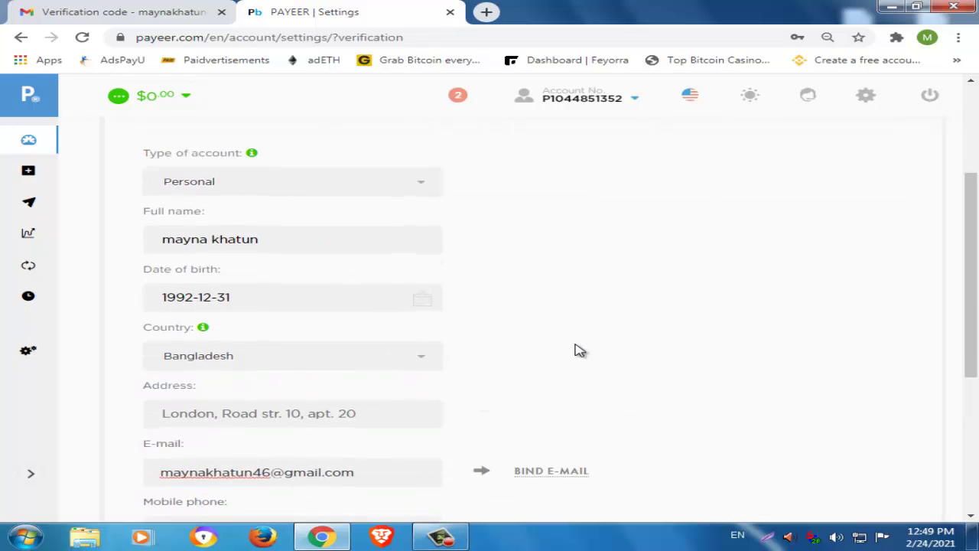
{"action": "left_click", "coordinate": [252, 341]}
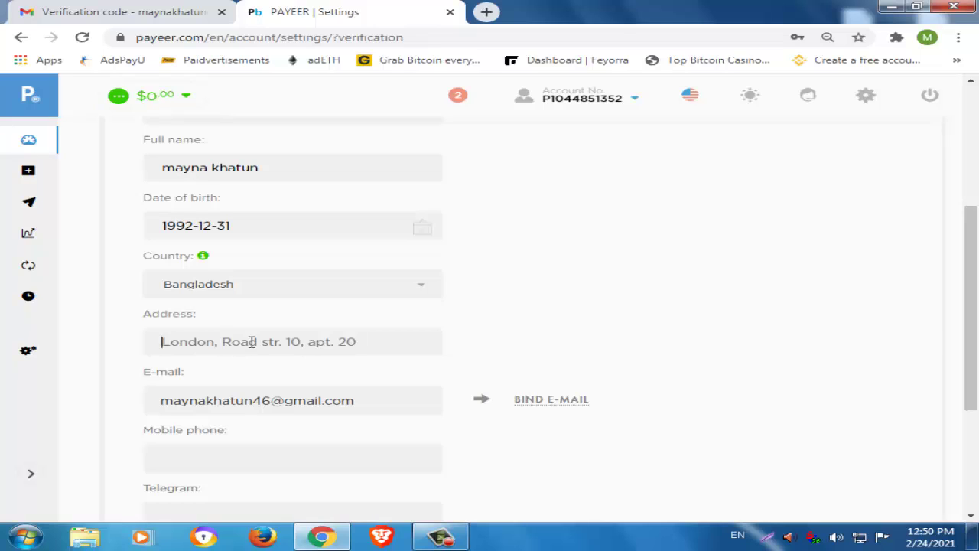
{"action": "type", "text": "dl"}
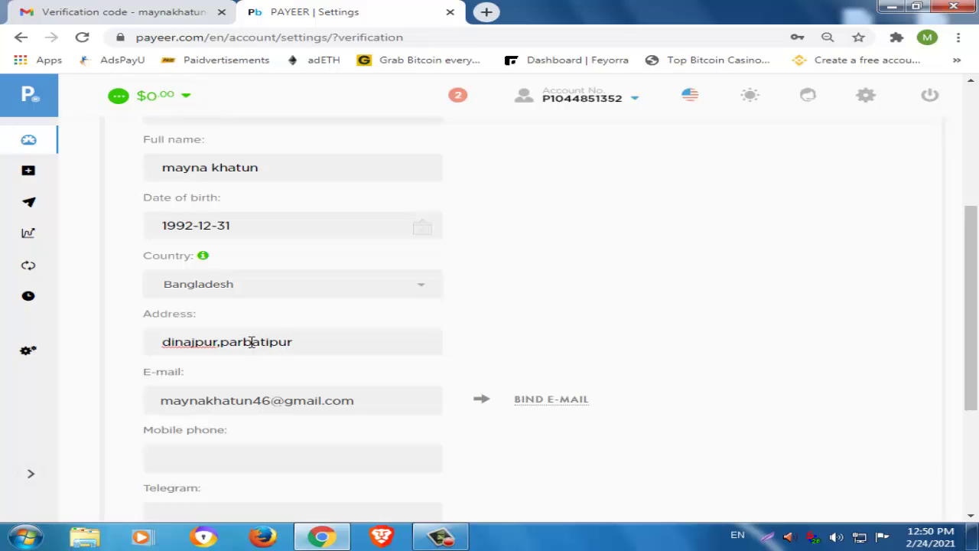
{"action": "scroll", "coordinate": [343, 441], "scroll_direction": "down", "scroll_amount": 2}
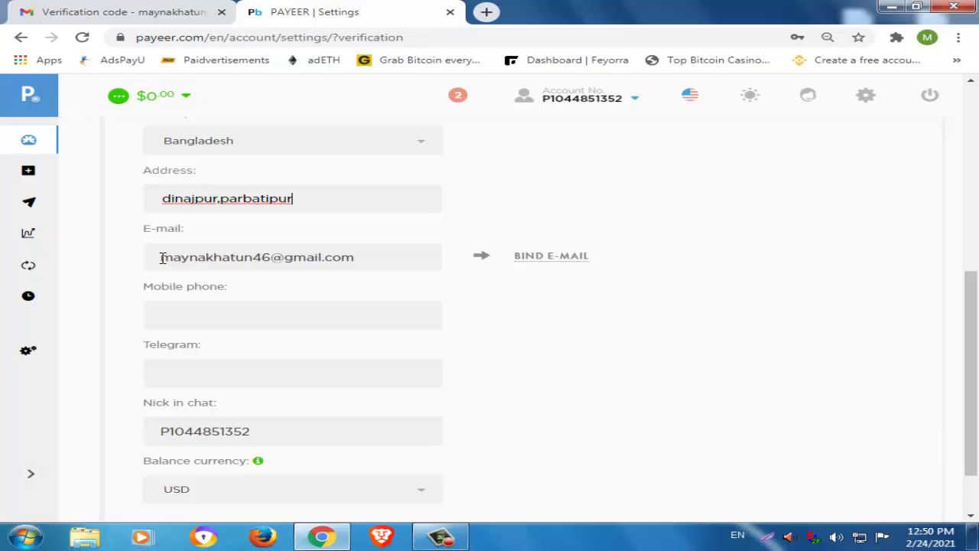
{"action": "left_click_drag", "start_coordinate": [162, 257], "coordinate": [345, 258]}
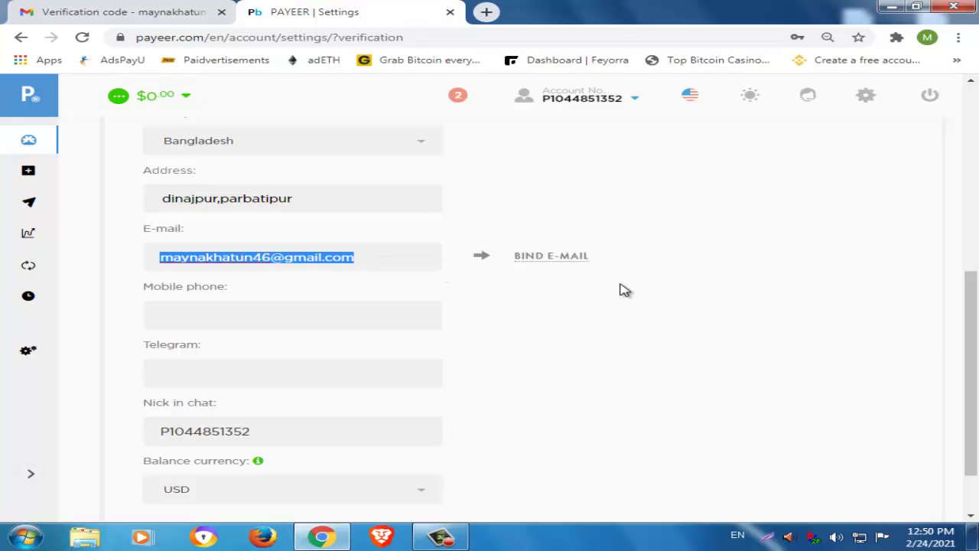
{"action": "left_click", "coordinate": [569, 261]}
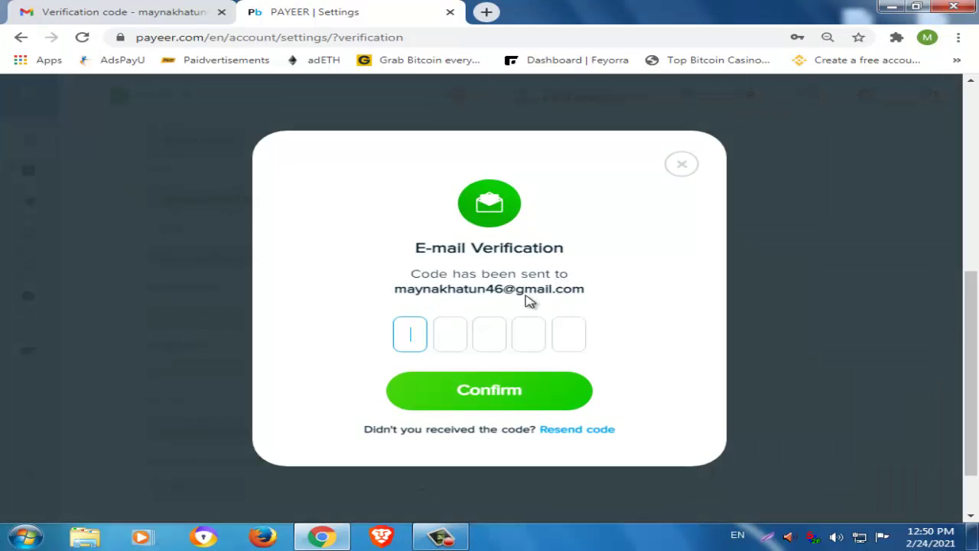
Copy the code from the newest Payeer e-mail confirmation message in Gmail.
{"action": "key", "text": "ctrl+Tab"}
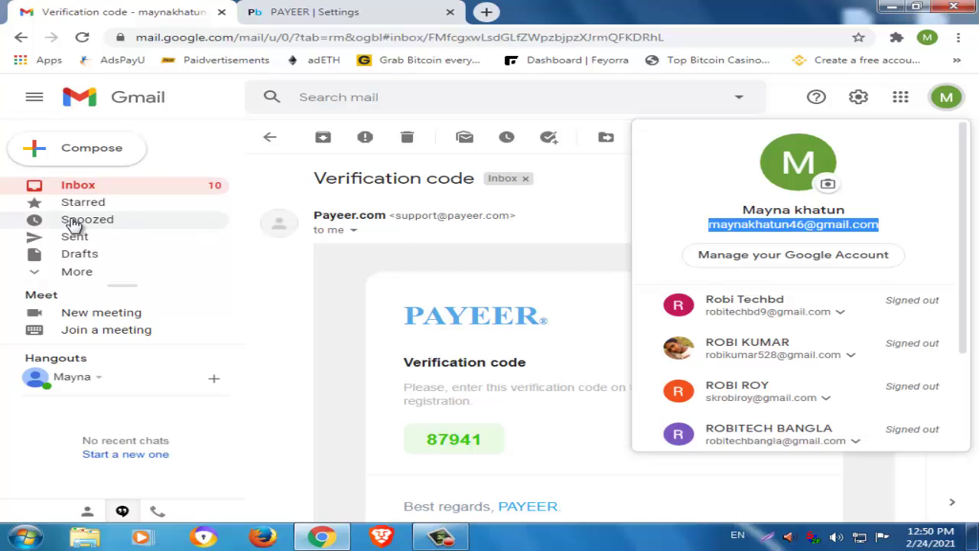
{"action": "left_click", "coordinate": [105, 194]}
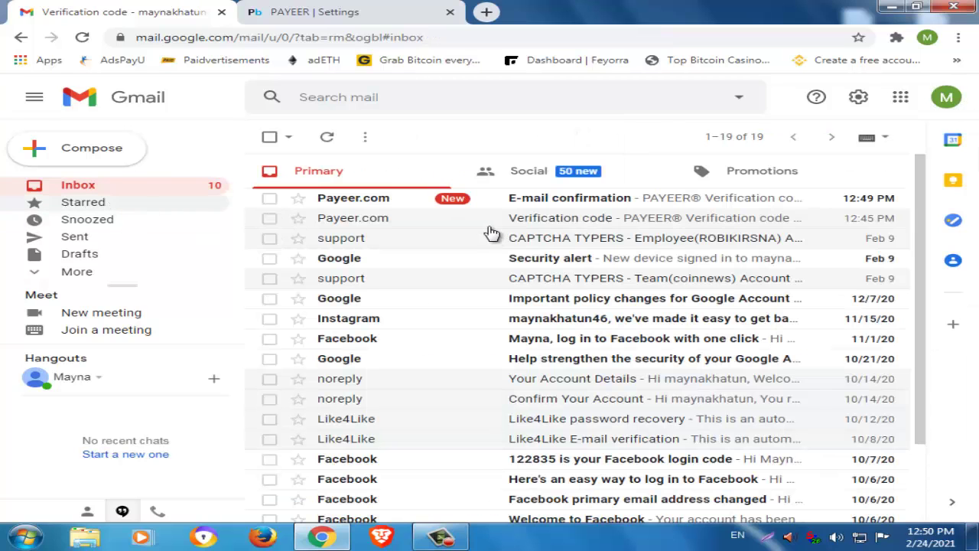
{"action": "left_click", "coordinate": [617, 202]}
{"action": "double_click", "coordinate": [456, 396]}
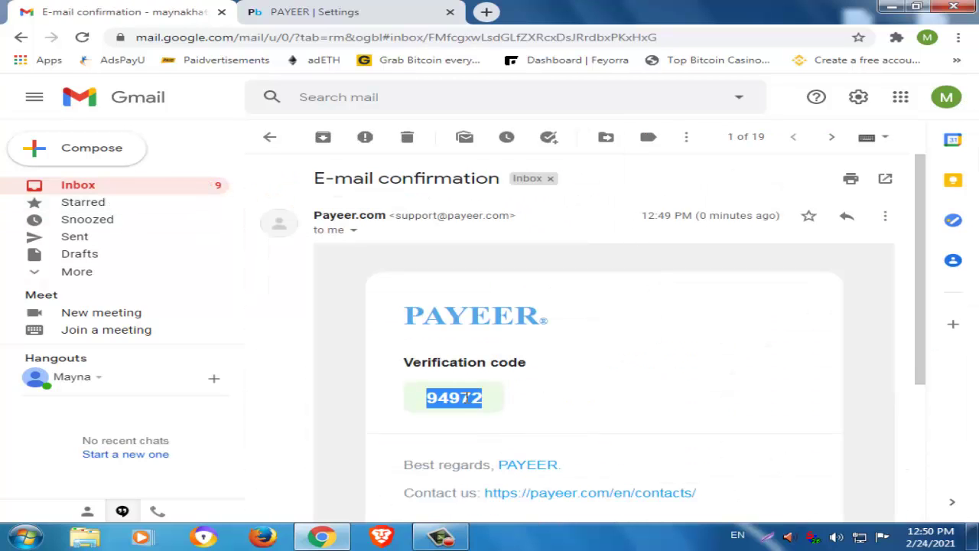
{"action": "right_click", "coordinate": [464, 395]}
{"action": "left_click", "coordinate": [527, 405]}
{"action": "key", "text": "ctrl+Tab"}
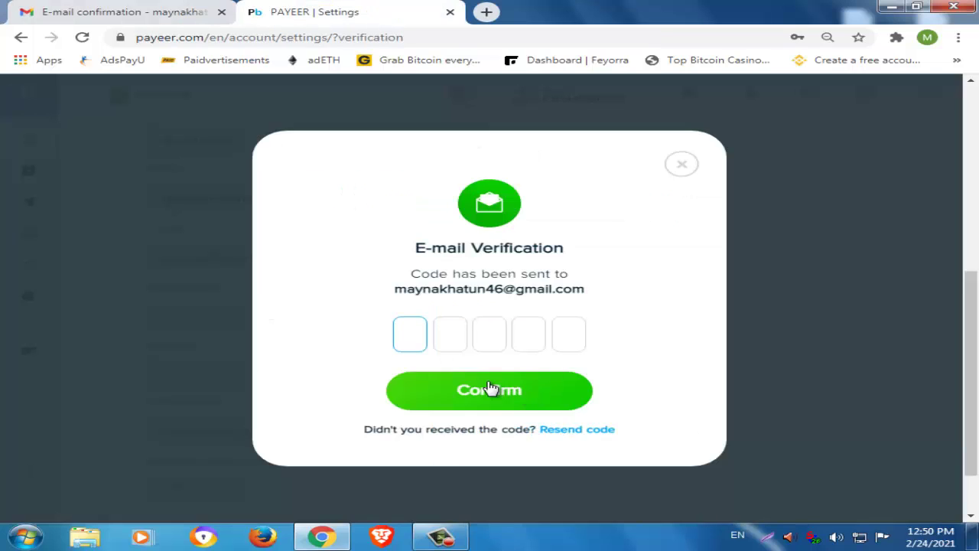
Paste the code to confirm the e-mail, keep USD balance currency, and start verification.
{"action": "key", "text": "ctrl+v"}
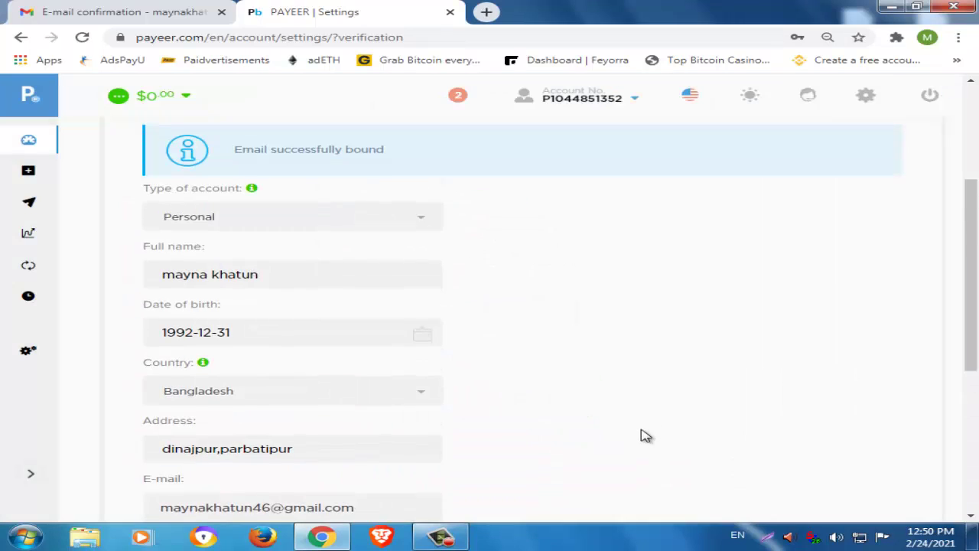
{"action": "scroll", "coordinate": [461, 390], "scroll_direction": "down", "scroll_amount": 2}
{"action": "scroll", "coordinate": [365, 391], "scroll_direction": "down", "scroll_amount": 2}
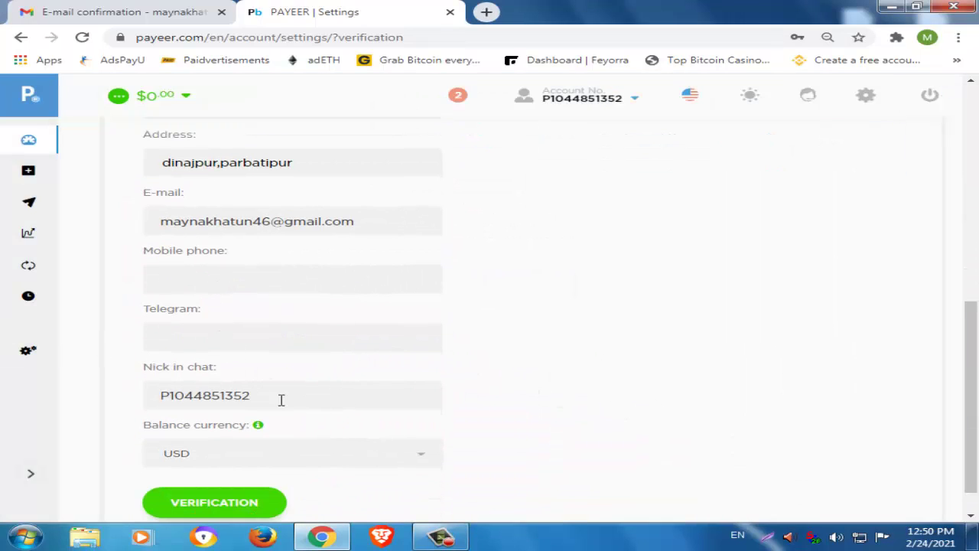
{"action": "scroll", "coordinate": [321, 382], "scroll_direction": "down", "scroll_amount": 1}
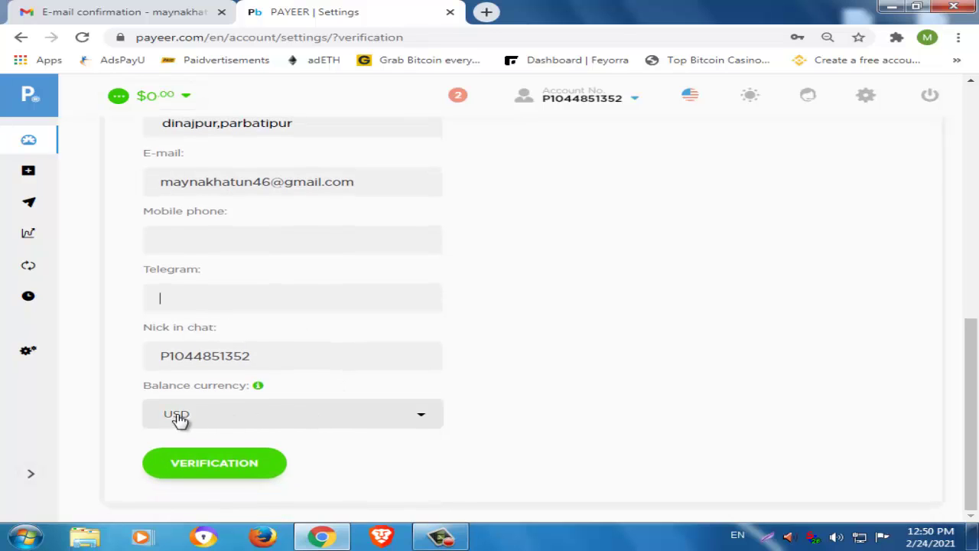
{"action": "left_click", "coordinate": [228, 421]}
{"action": "left_click", "coordinate": [230, 430]}
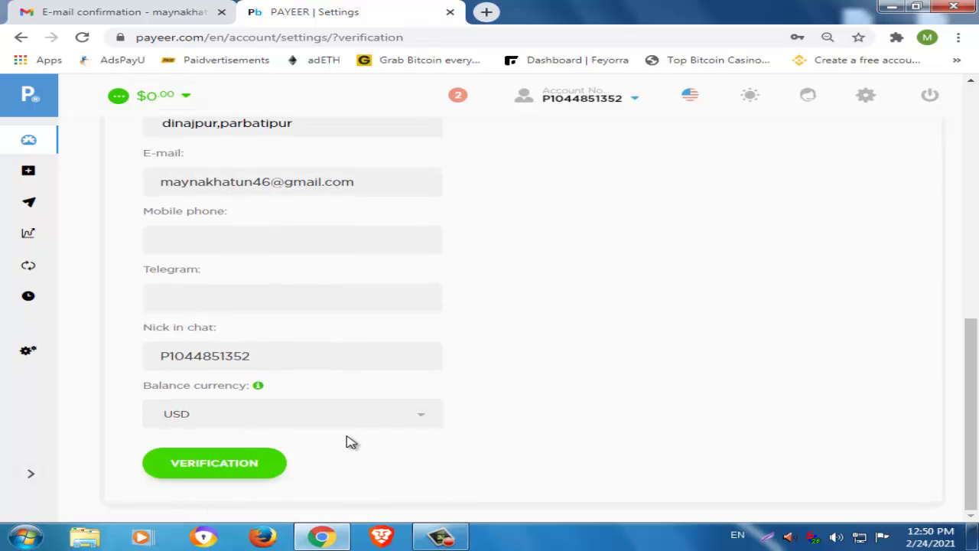
{"action": "left_click", "coordinate": [201, 470]}
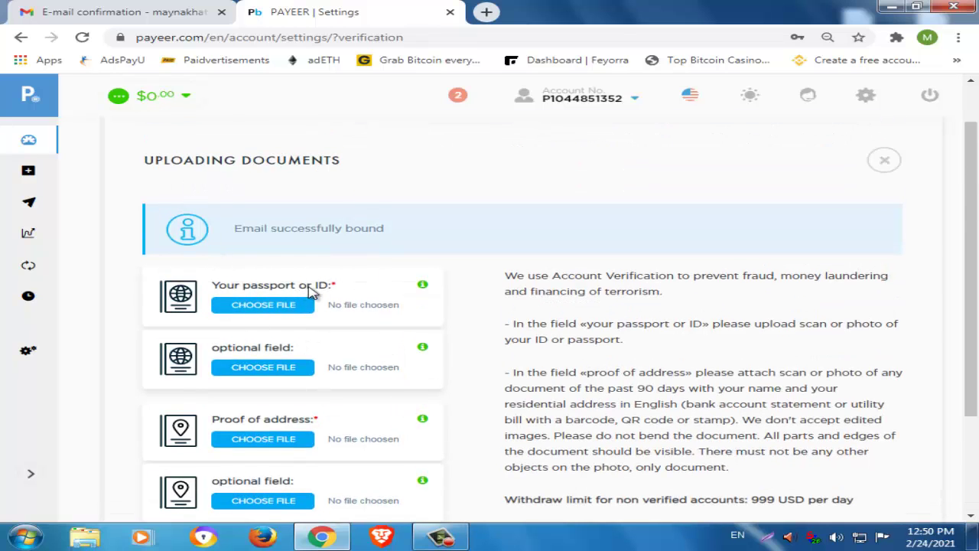
{"action": "left_click_drag", "start_coordinate": [214, 287], "coordinate": [284, 288]}
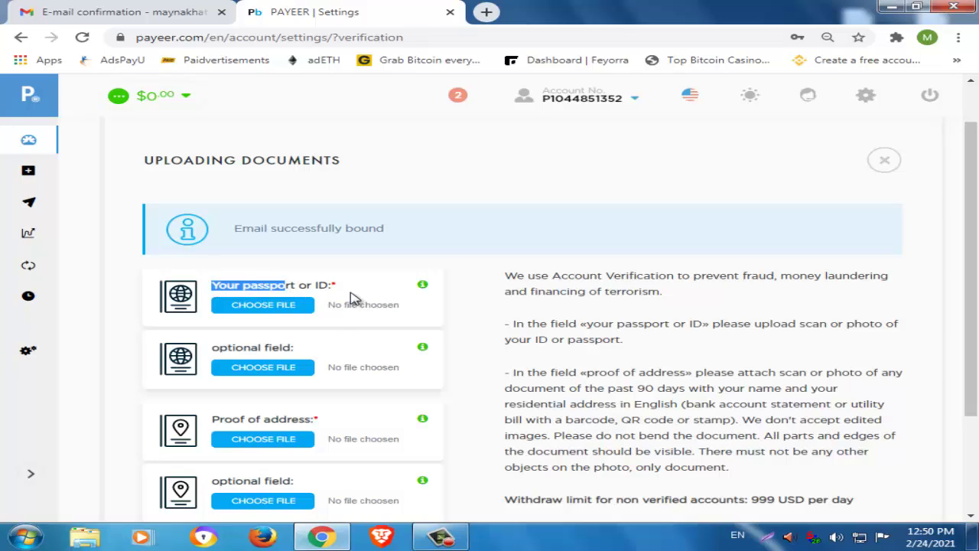
{"action": "scroll", "coordinate": [339, 380], "scroll_direction": "down", "scroll_amount": 1}
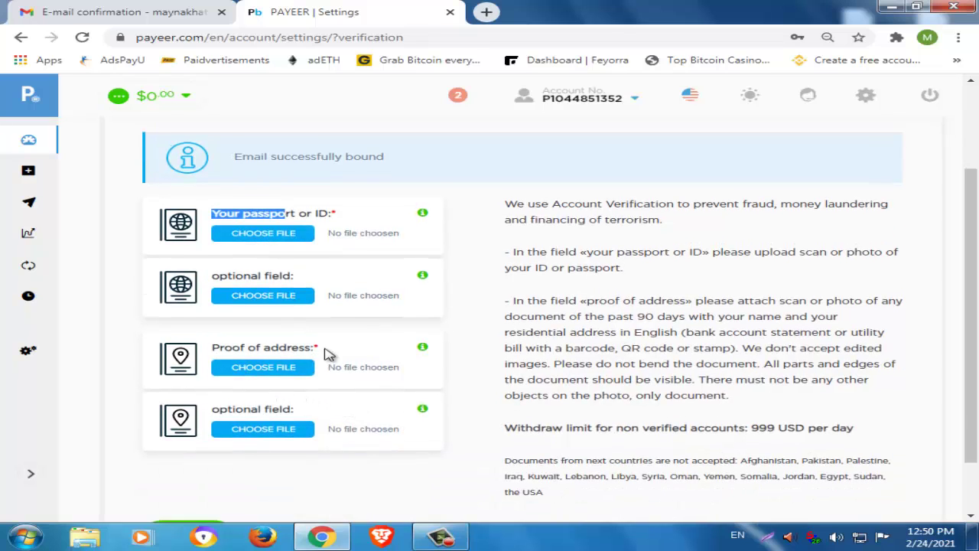
{"action": "scroll", "coordinate": [306, 390], "scroll_direction": "down", "scroll_amount": 1}
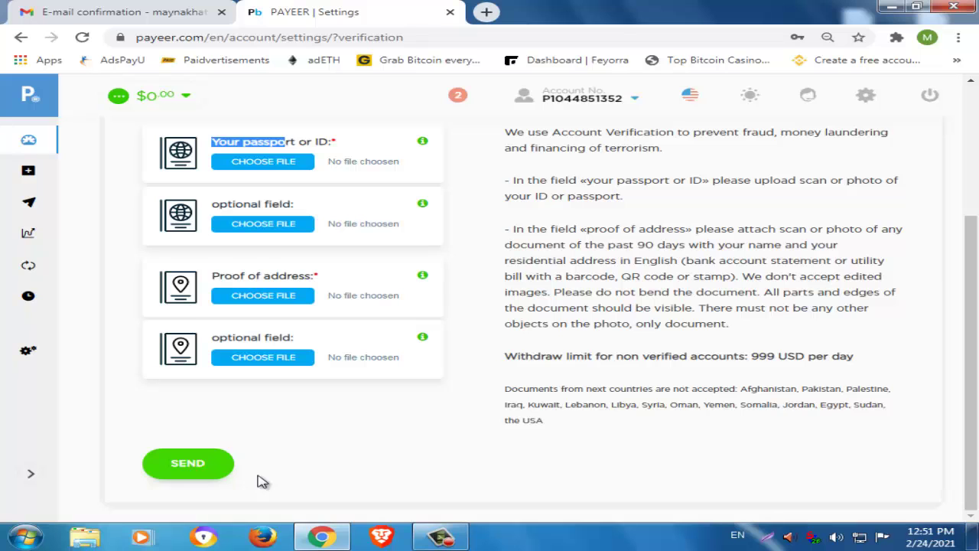
{"action": "scroll", "coordinate": [350, 291], "scroll_direction": "up", "scroll_amount": 3}
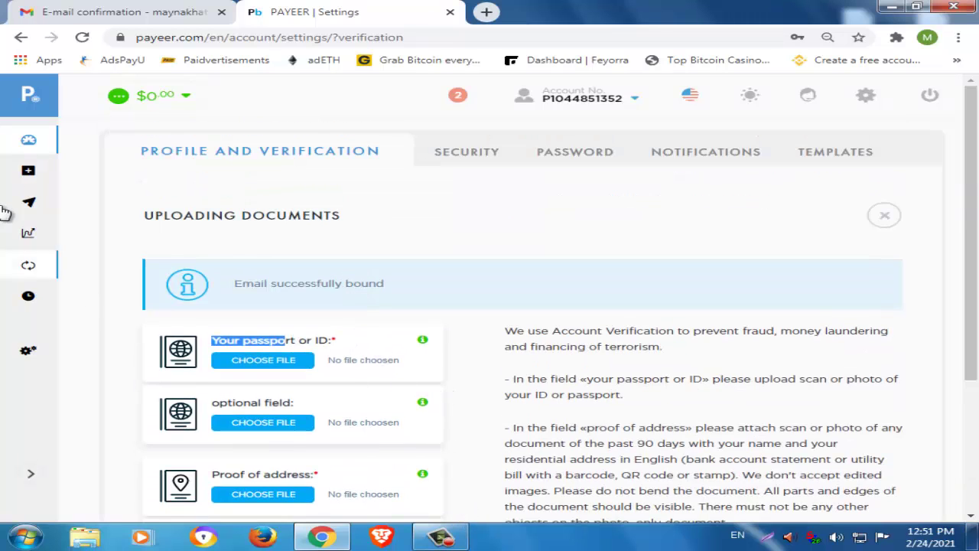
Go from the Payeer home page via Balance to the Exchange page, set for BTC to USD.
{"action": "left_click", "coordinate": [28, 105]}
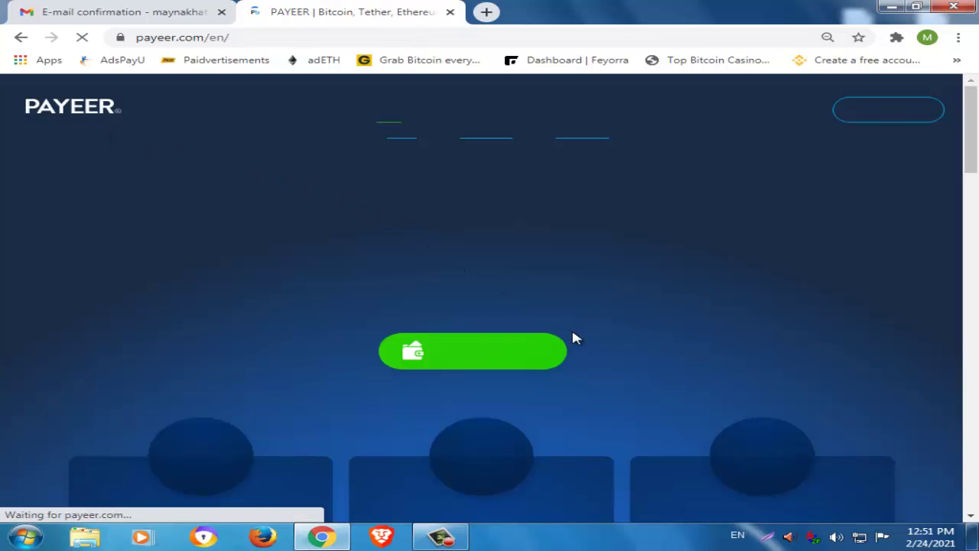
{"action": "left_click", "coordinate": [489, 351]}
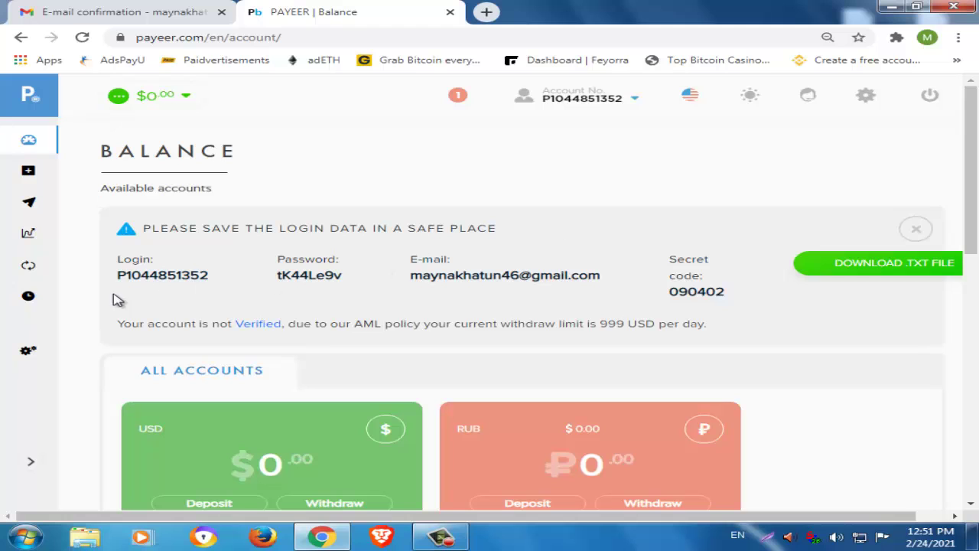
{"action": "left_click", "coordinate": [28, 268]}
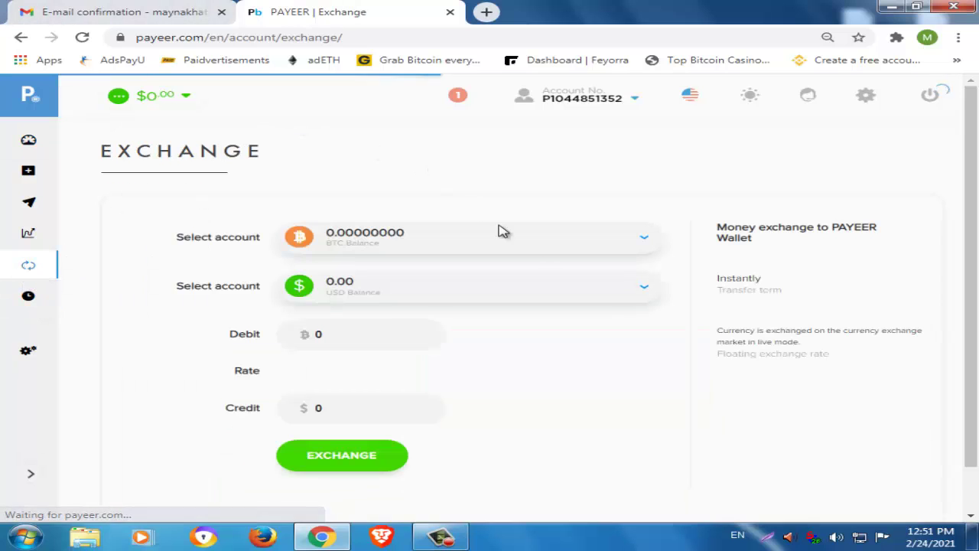
{"action": "scroll", "coordinate": [551, 325], "scroll_direction": "down", "scroll_amount": 1}
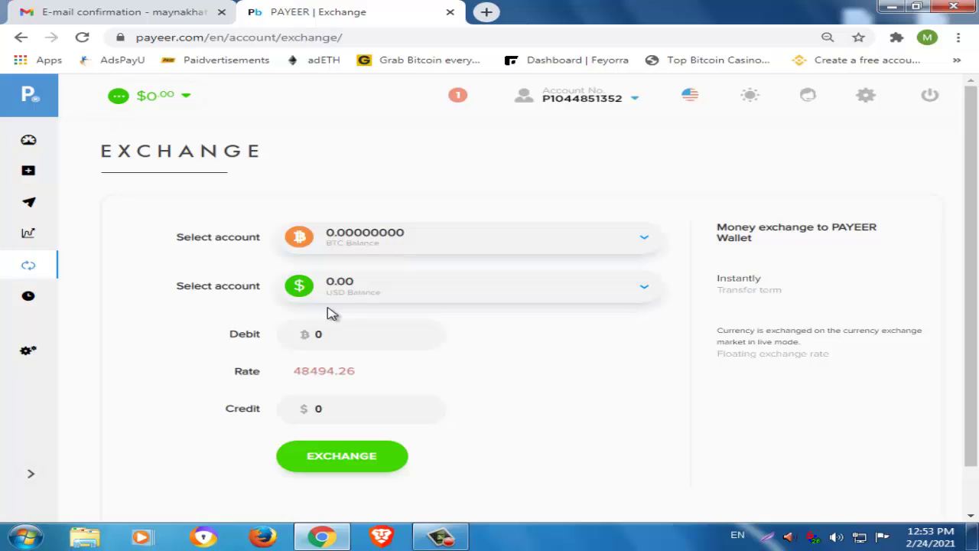
Choose USD as the account to pay from and ETH as the account to receive.
{"action": "left_click", "coordinate": [467, 243]}
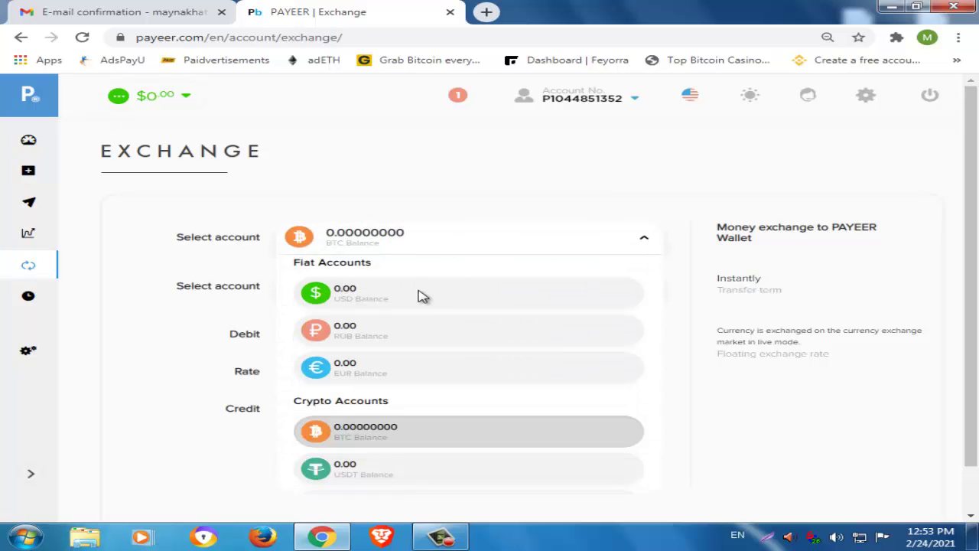
{"action": "left_click", "coordinate": [407, 299]}
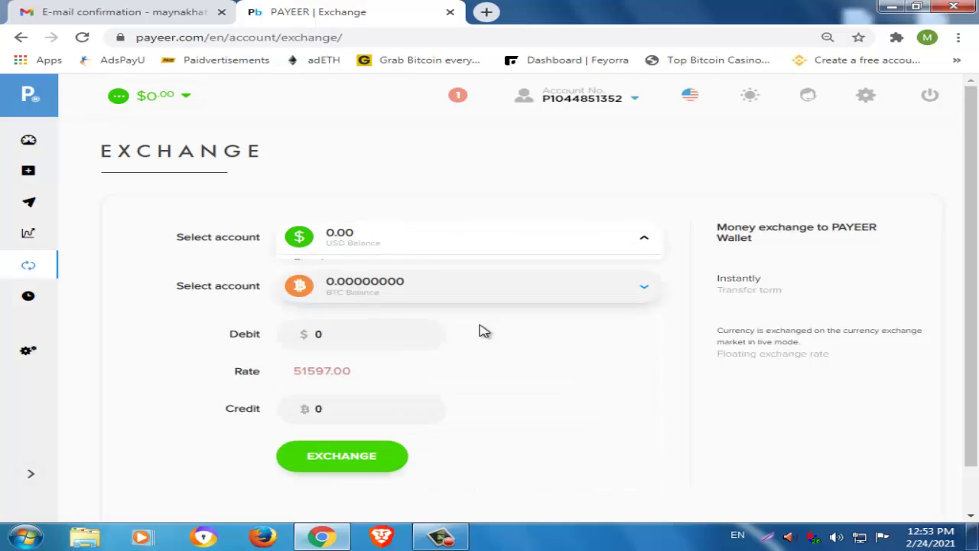
{"action": "left_click", "coordinate": [494, 297]}
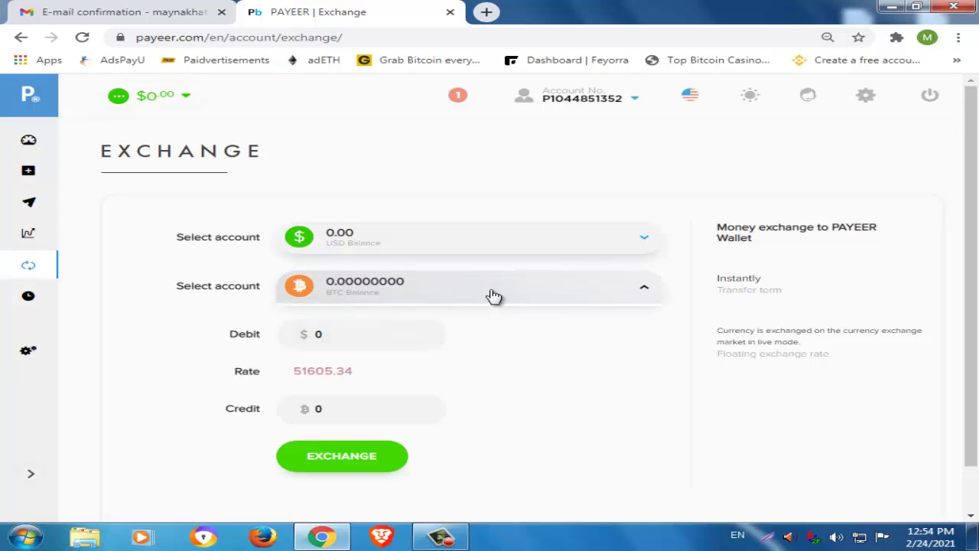
{"action": "scroll", "coordinate": [467, 425], "scroll_direction": "down", "scroll_amount": 1}
{"action": "scroll", "coordinate": [470, 426], "scroll_direction": "down", "scroll_amount": 2}
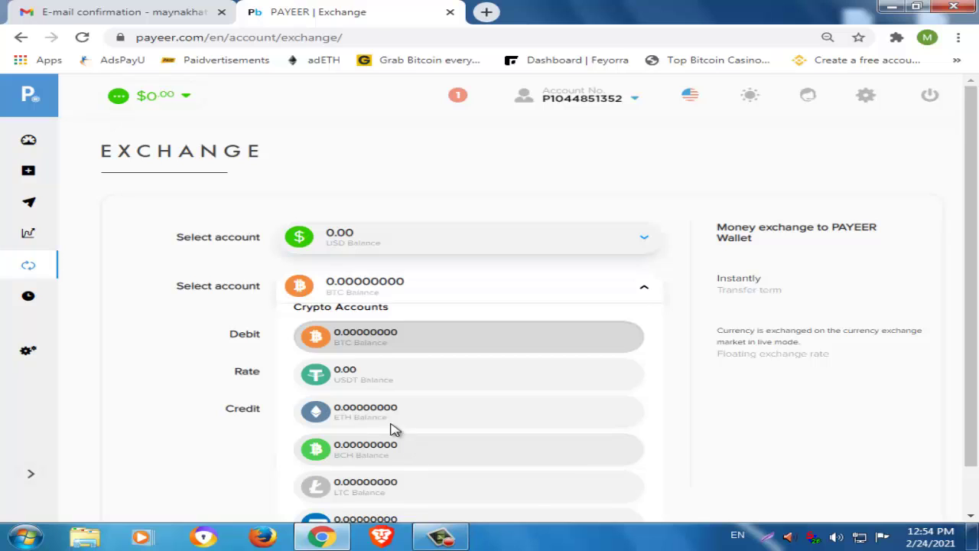
{"action": "left_click", "coordinate": [386, 418]}
Enter a $10 debit so the credit shows 0.00595 ETH at about 1679.46.
{"action": "left_click", "coordinate": [345, 339]}
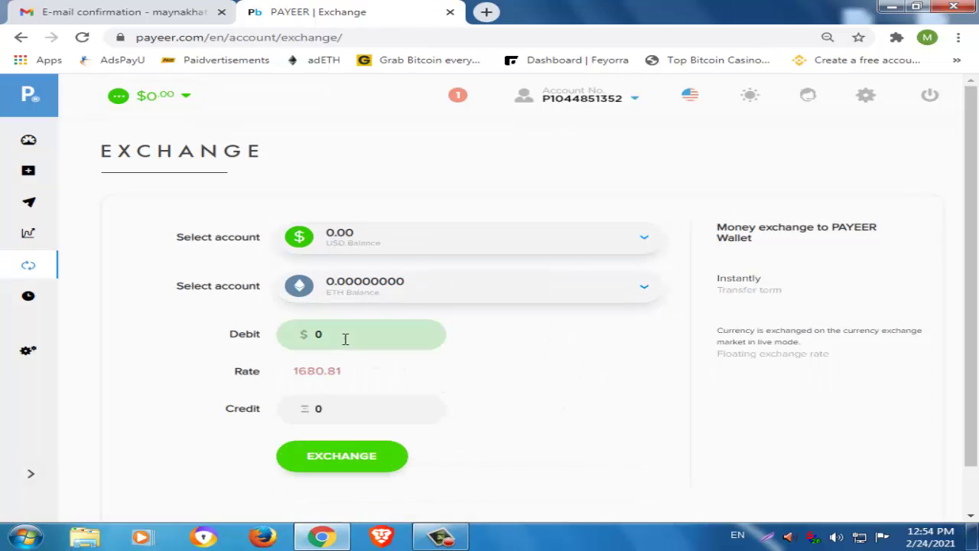
{"action": "type", "text": "1"}
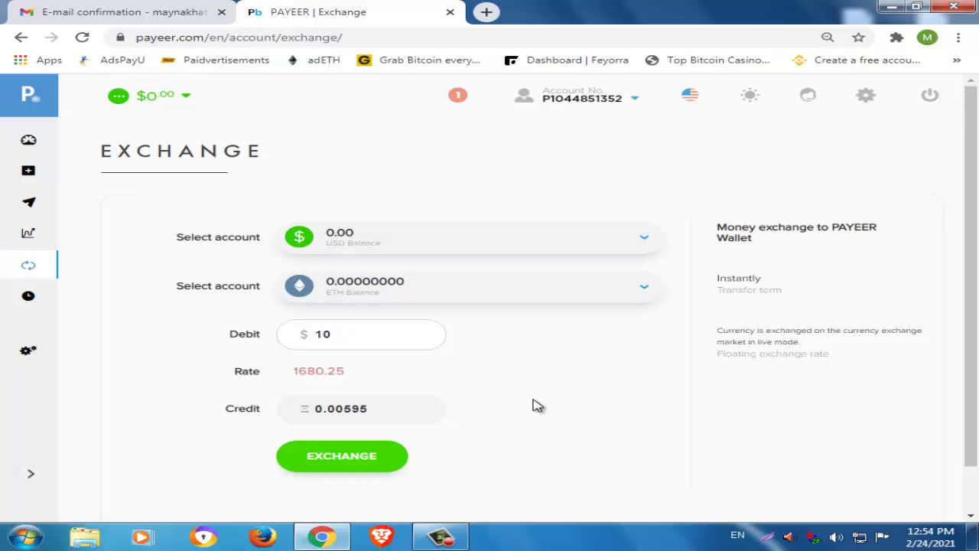
{"action": "left_click", "coordinate": [370, 409]}
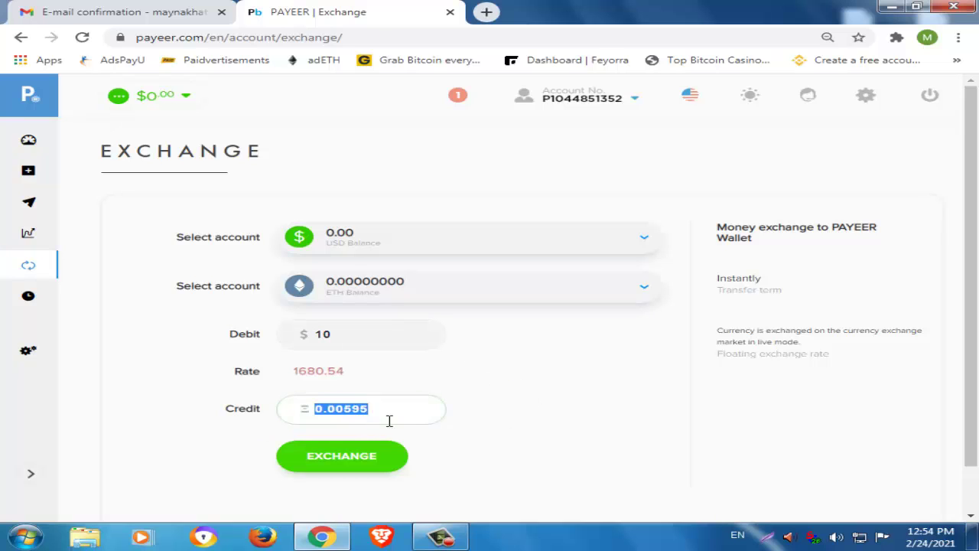
{"action": "scroll", "coordinate": [448, 470], "scroll_direction": "down", "scroll_amount": 1}
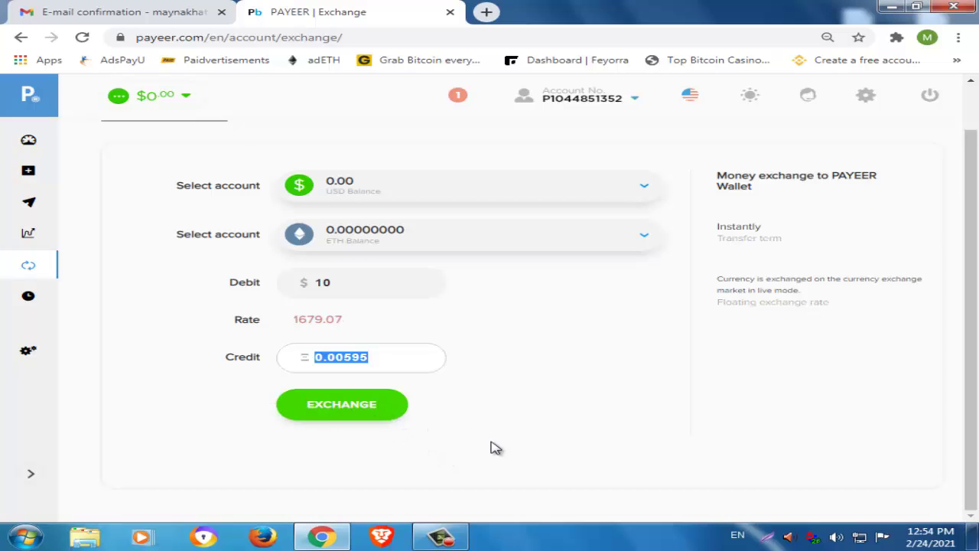
{"action": "scroll", "coordinate": [497, 448], "scroll_direction": "up", "scroll_amount": 1}
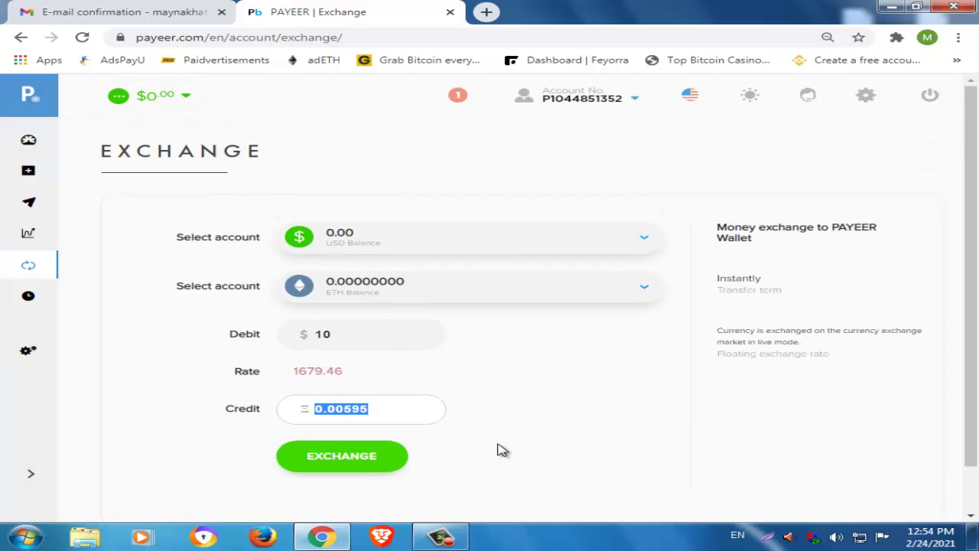